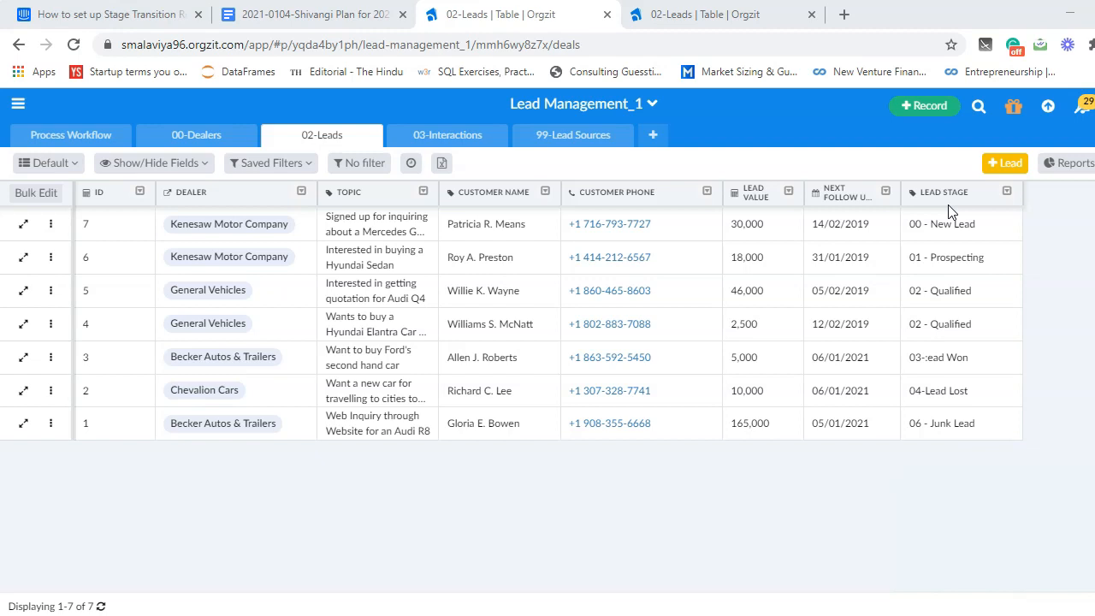
# - In the management settings of the 02-Leads table, add the Stages attribute to the Lead Stage field
pyautogui.moveTo(379, 140)
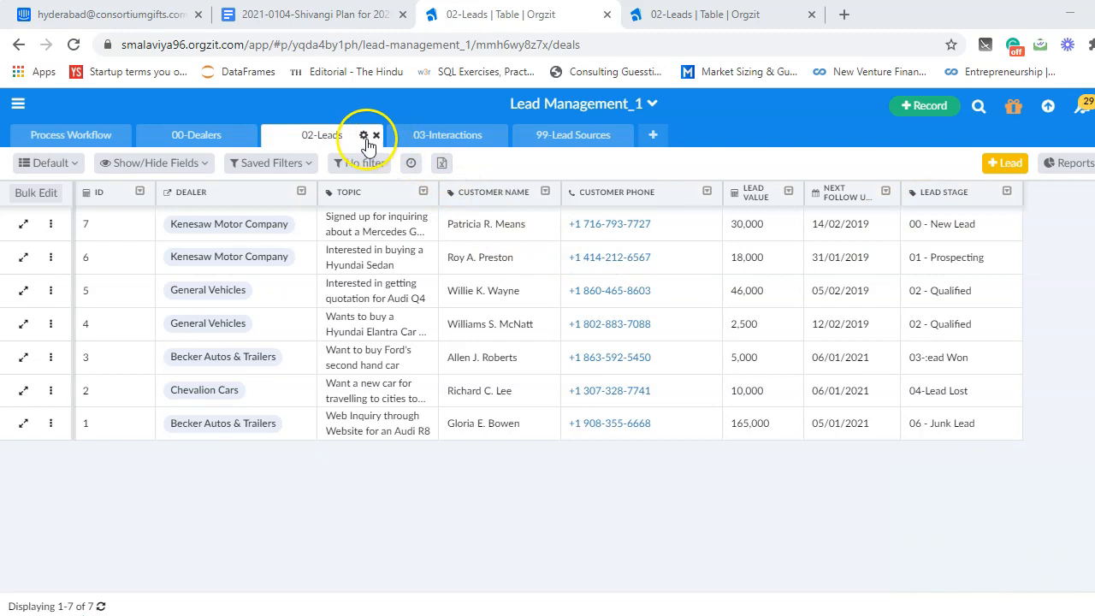
pyautogui.click(363, 137)
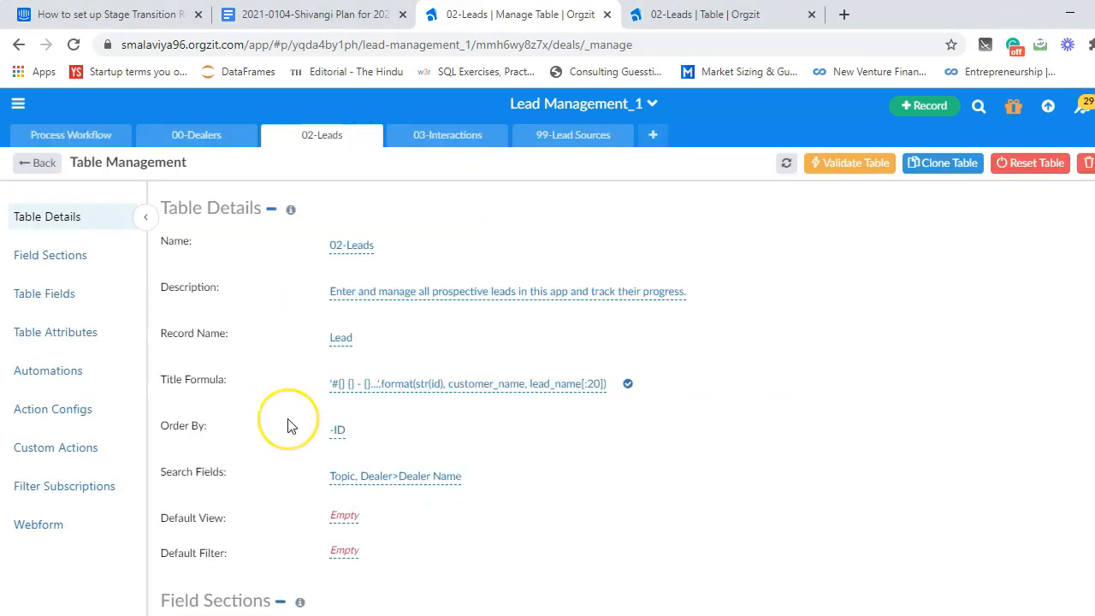
pyautogui.scroll(-6, 440, 505)
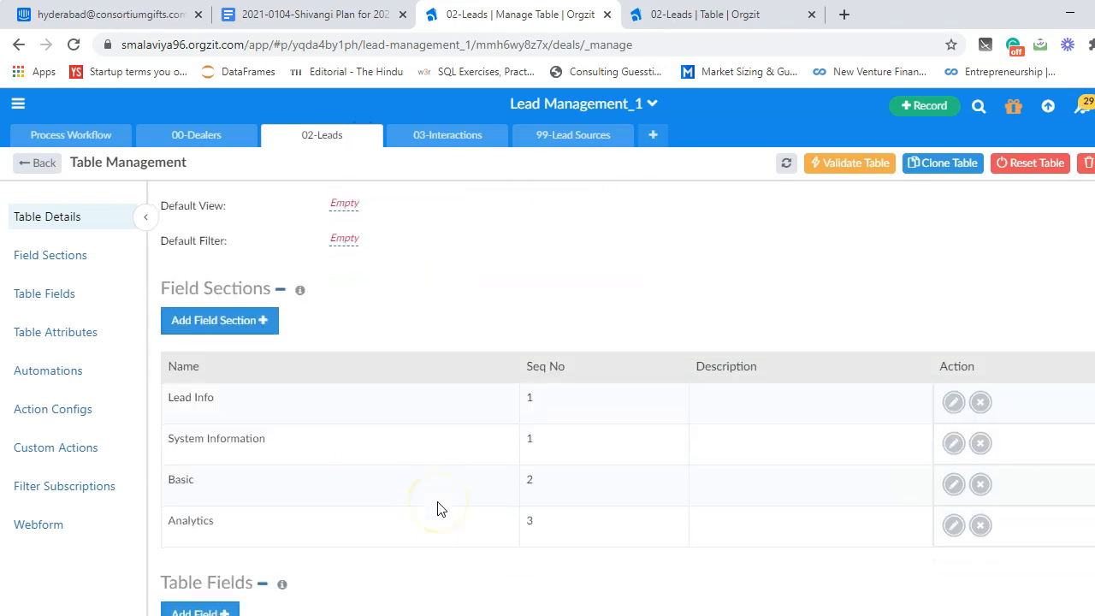
pyautogui.scroll(-7, 437, 508)
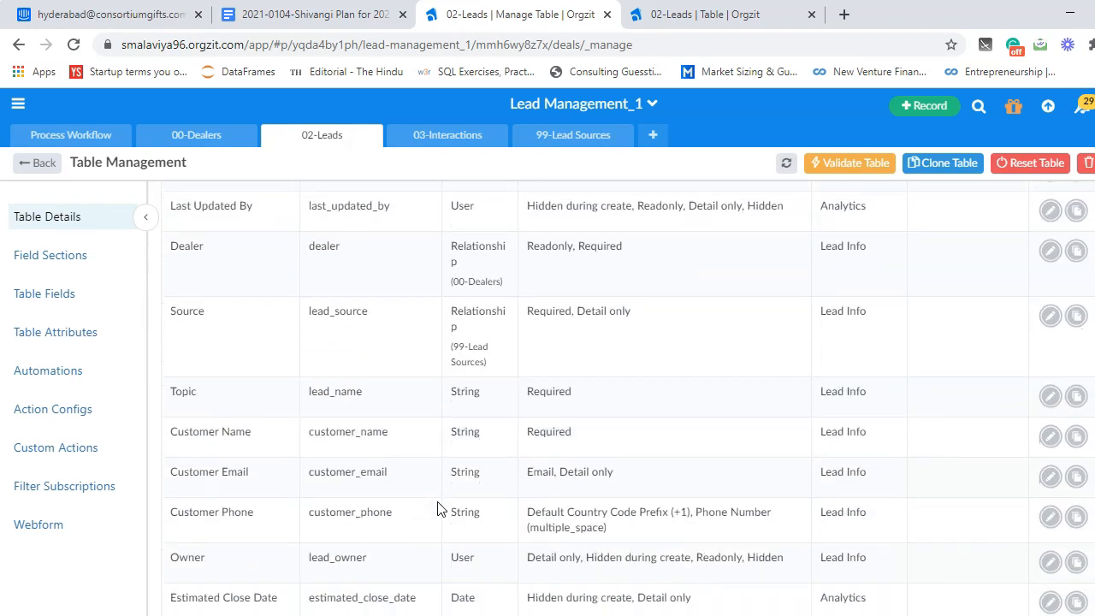
pyautogui.scroll(-3, 437, 509)
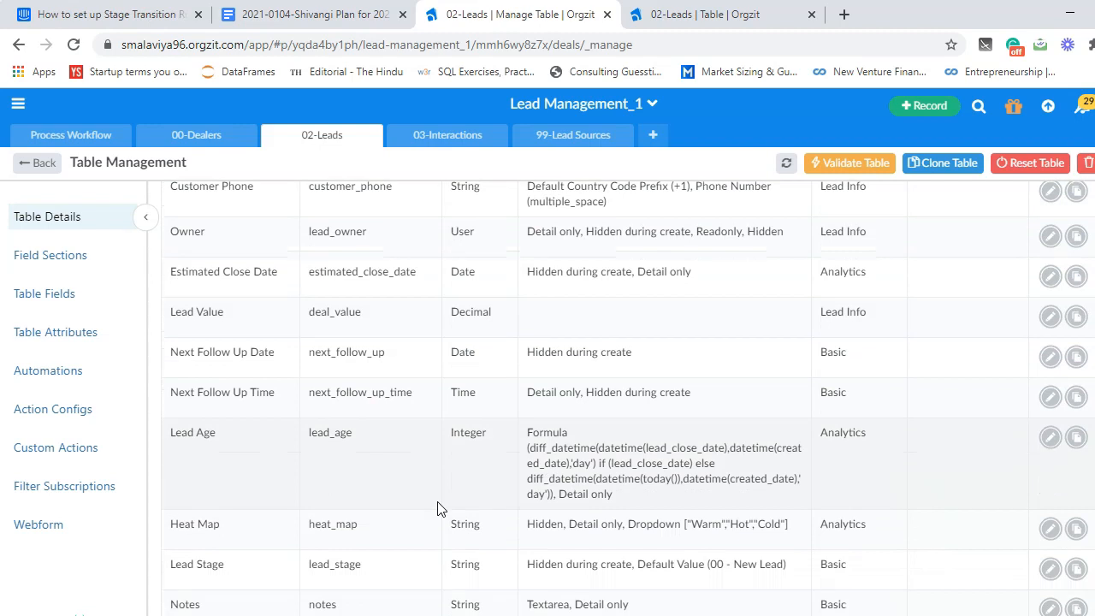
pyautogui.scroll(-1, 439, 507)
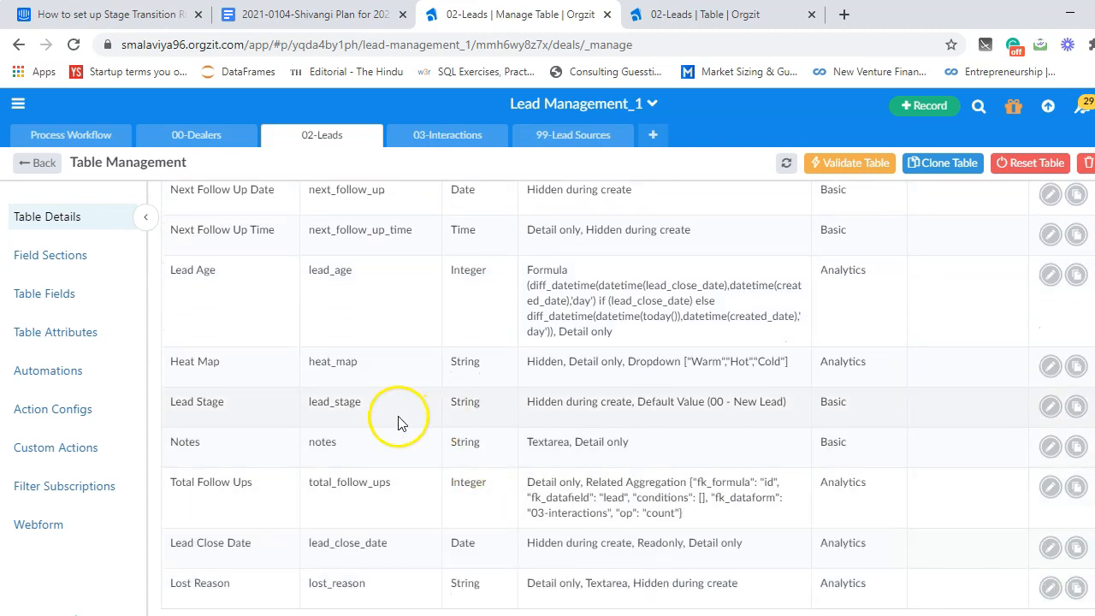
pyautogui.click(1050, 407)
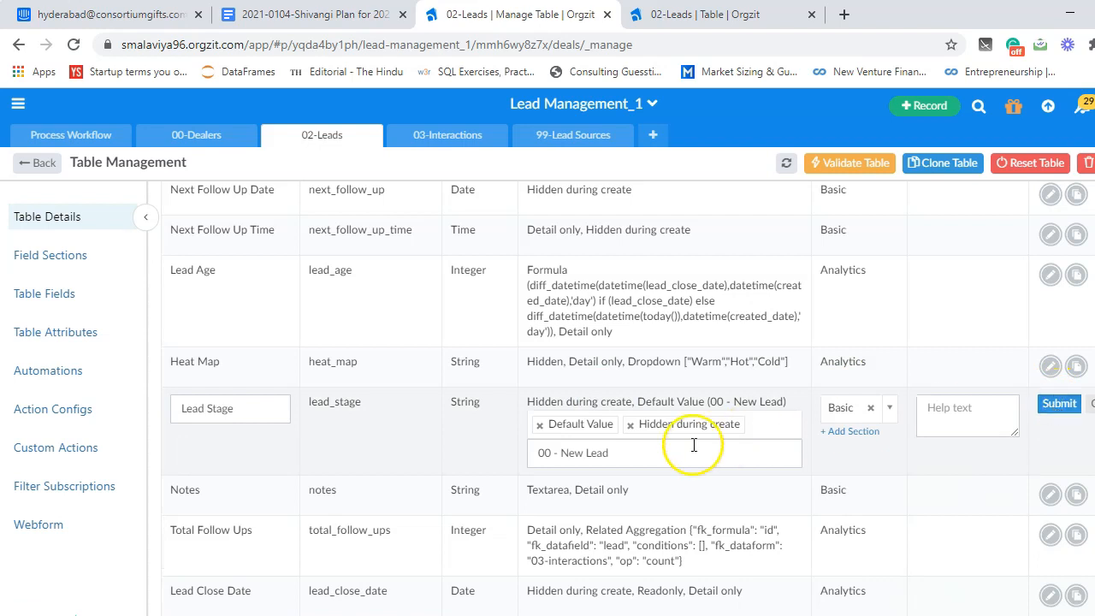
pyautogui.click(764, 429)
pyautogui.write('stage')
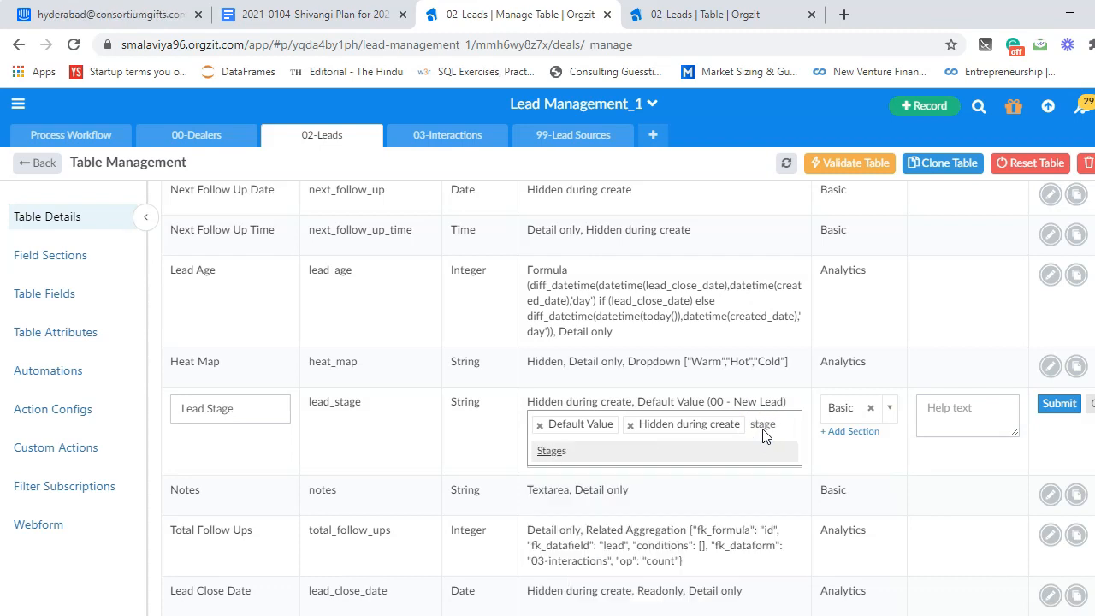
pyautogui.click(552, 450)
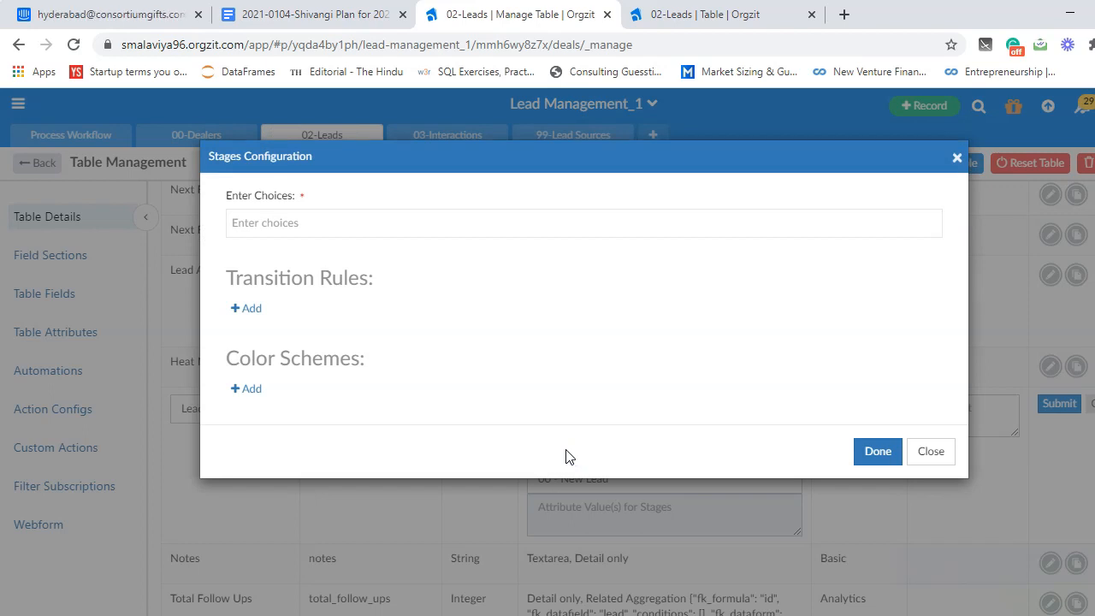
# - Enter the stage choices 00 - New Lead, 01- Prospecting, 02 - Qualified, 03 - Lead Won, 4 - Lead Lost and 06- Junk Lead
pyautogui.moveTo(566, 456); pyautogui.dragTo(251, 227)
pyautogui.click(257, 226)
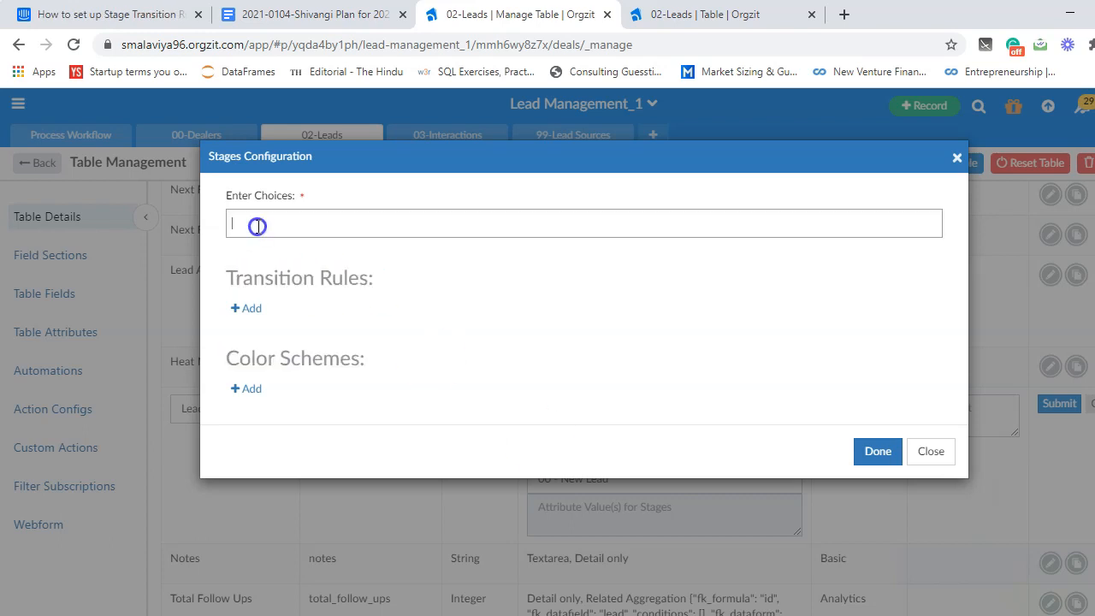
pyautogui.click(212, 237)
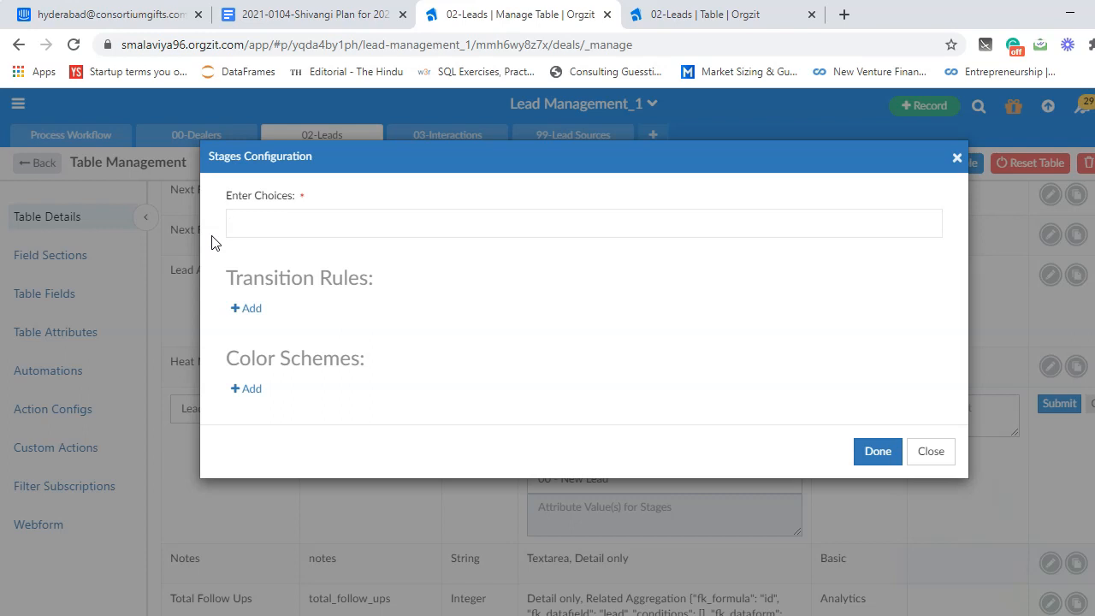
pyautogui.click(262, 224)
pyautogui.write('00 - New Lead')
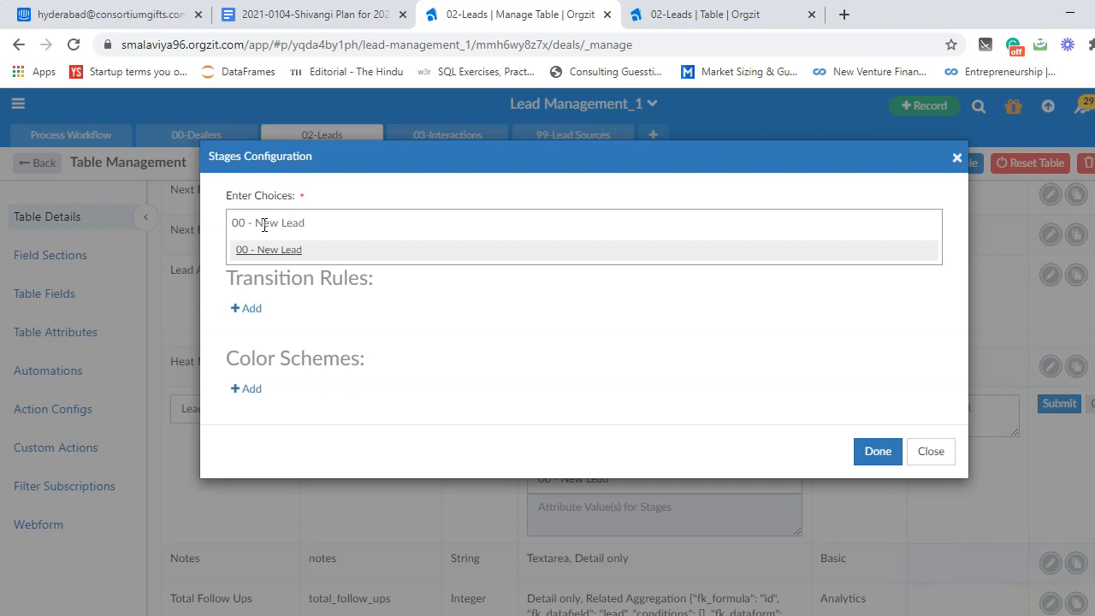
pyautogui.press('Return')
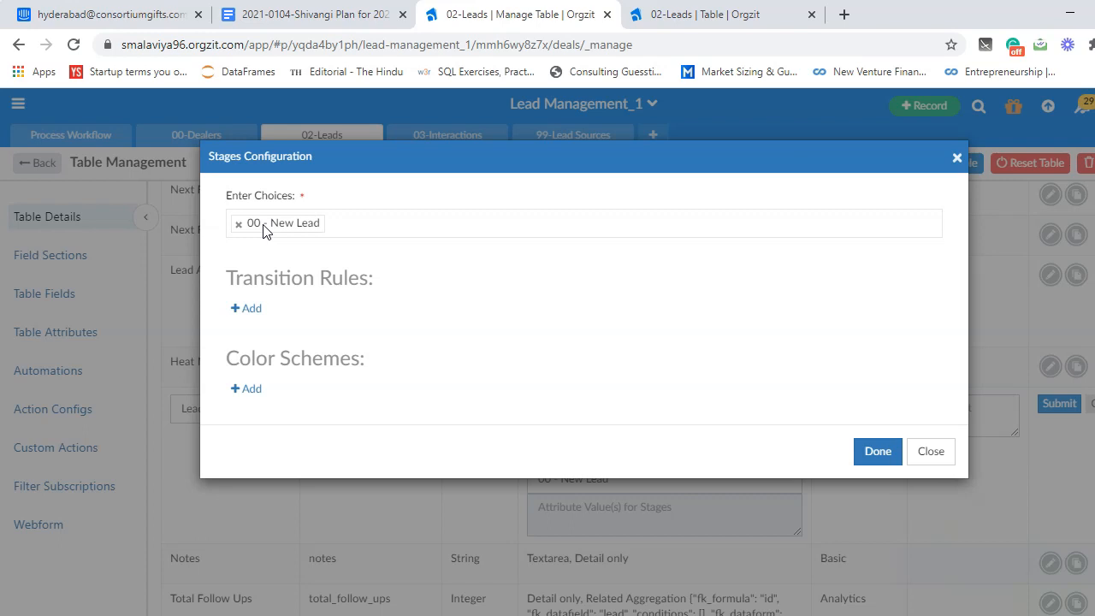
pyautogui.click(264, 231)
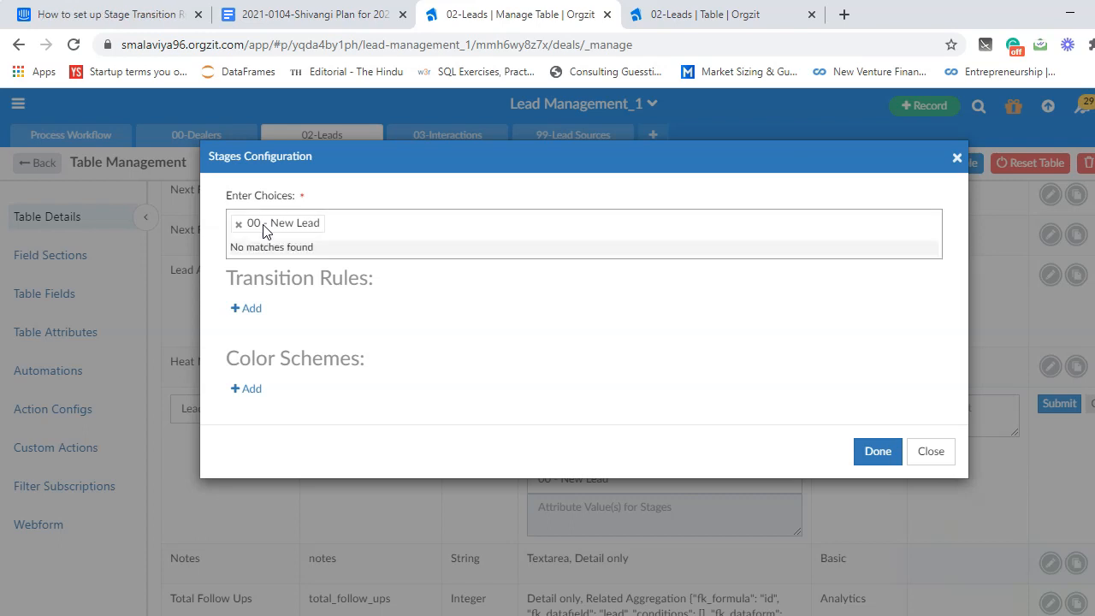
pyautogui.write('01- Prospecting, 02 - Qualified, 03 - Lead Won, 4 - Lead Lost, 06- Junk Lead')
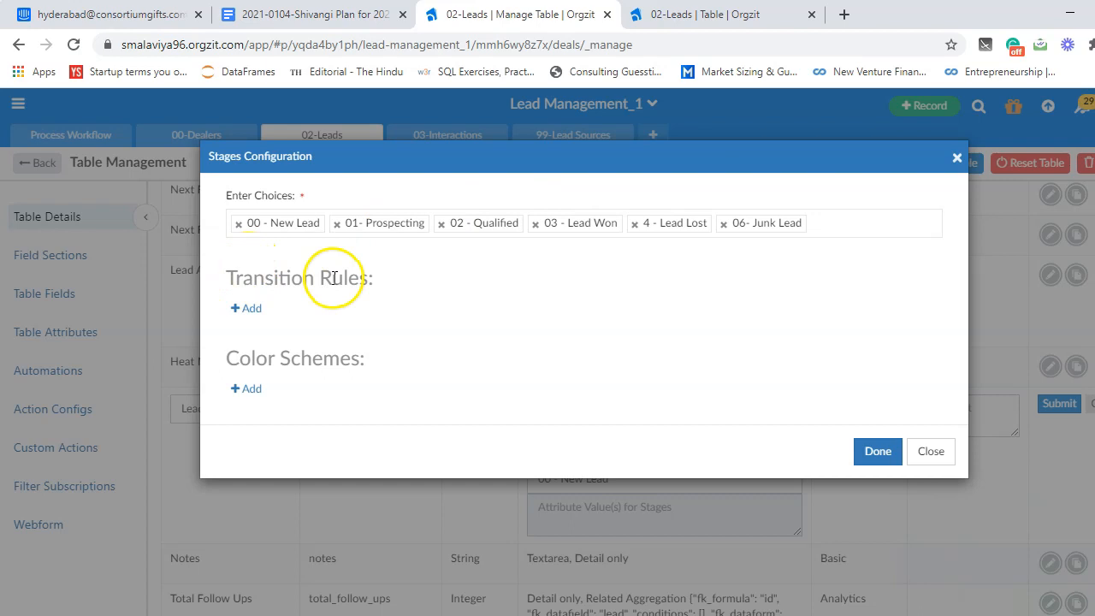
# - Add a transition rule with an empty status, next choice 00 - New Lead, and the roles Sales and Management
pyautogui.click(246, 308)
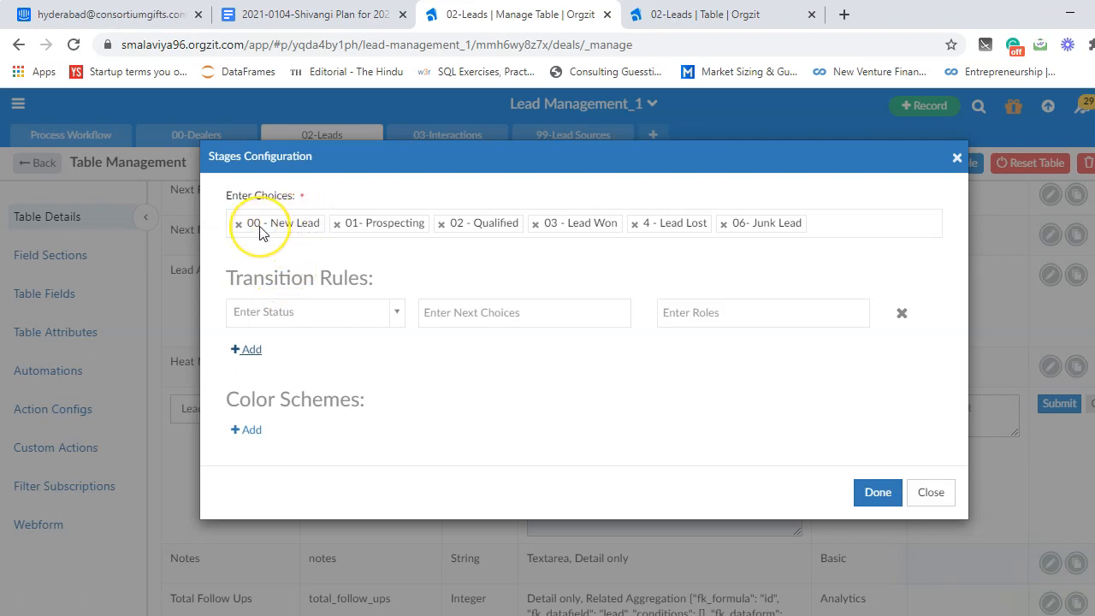
pyautogui.click(465, 305)
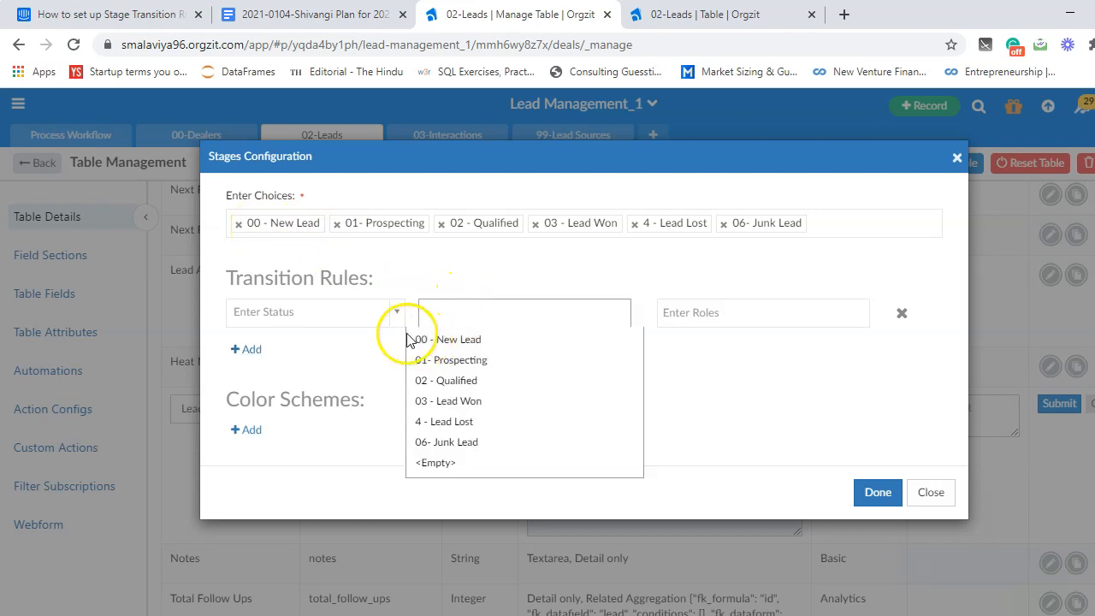
pyautogui.click(428, 285)
pyautogui.click(264, 233)
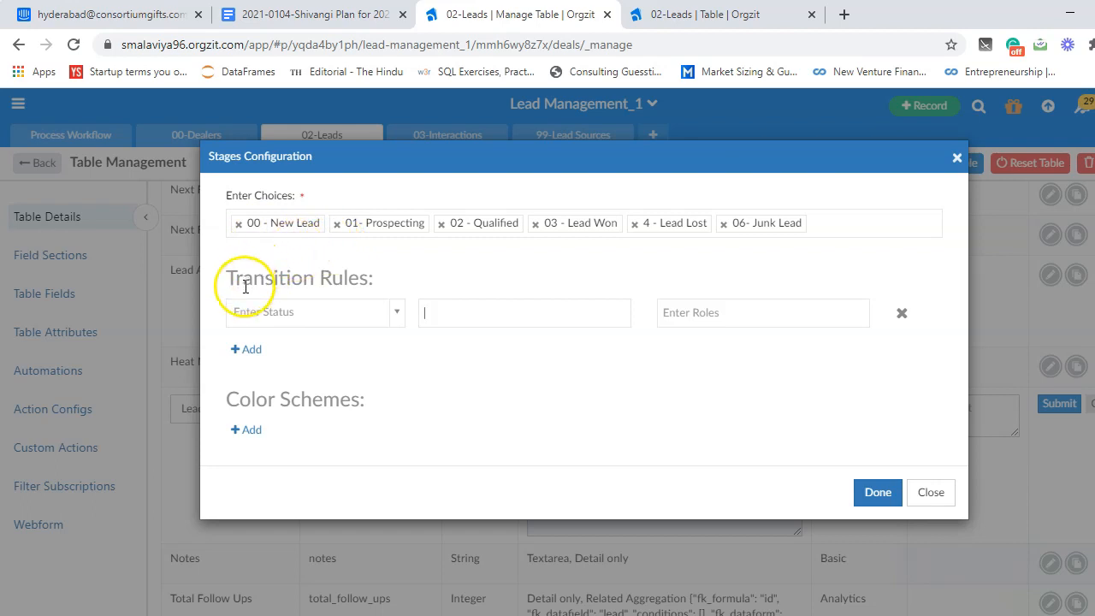
pyautogui.press('Return')
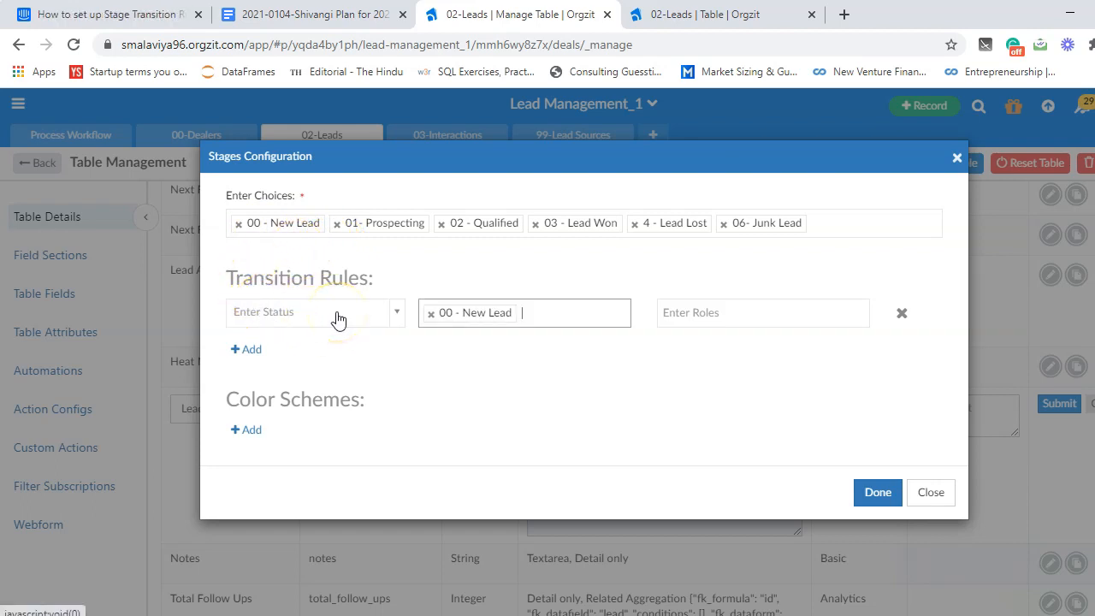
pyautogui.click(693, 305)
pyautogui.write('sale')
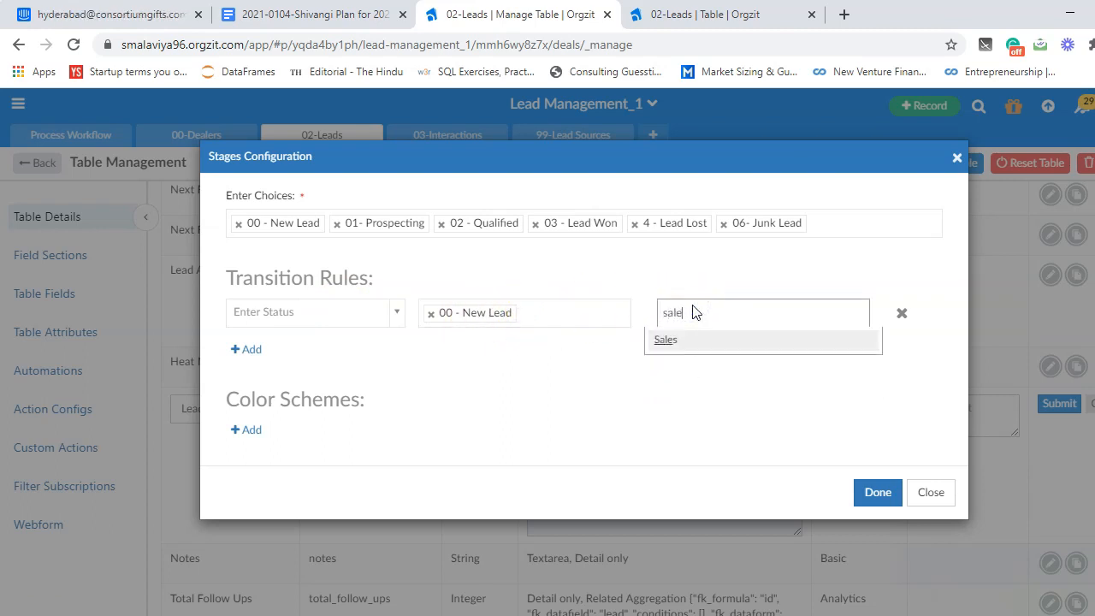
pyautogui.press('Return')
pyautogui.click(733, 313)
pyautogui.write('m')
pyautogui.press('Return')
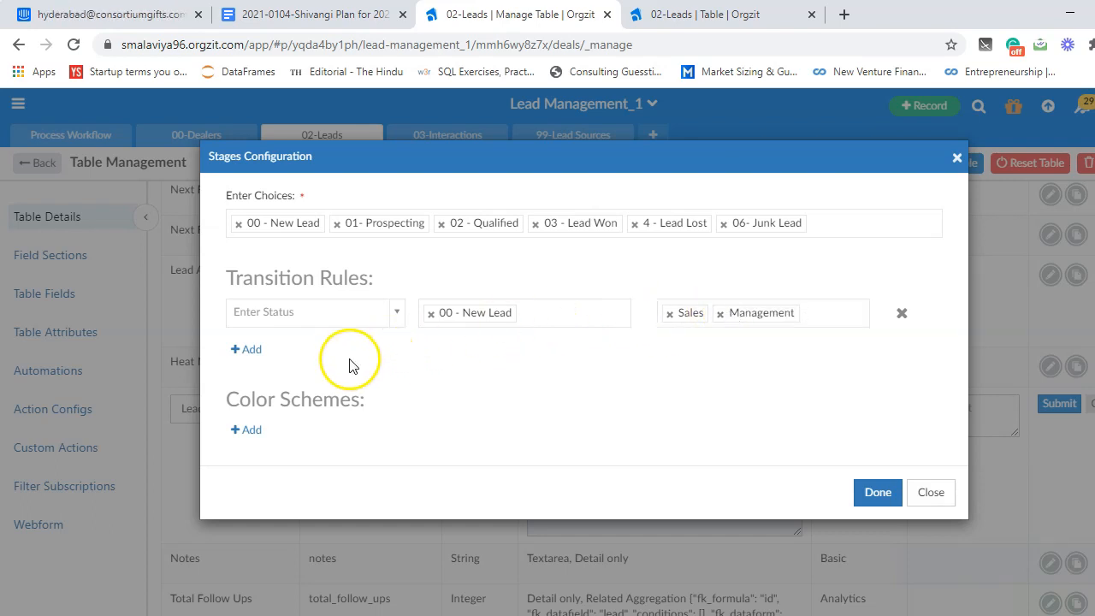
# - Add a second transition rule from status 00 - New Lead to the next choices 01- Prospecting and 06- Junk Lead
pyautogui.click(248, 349)
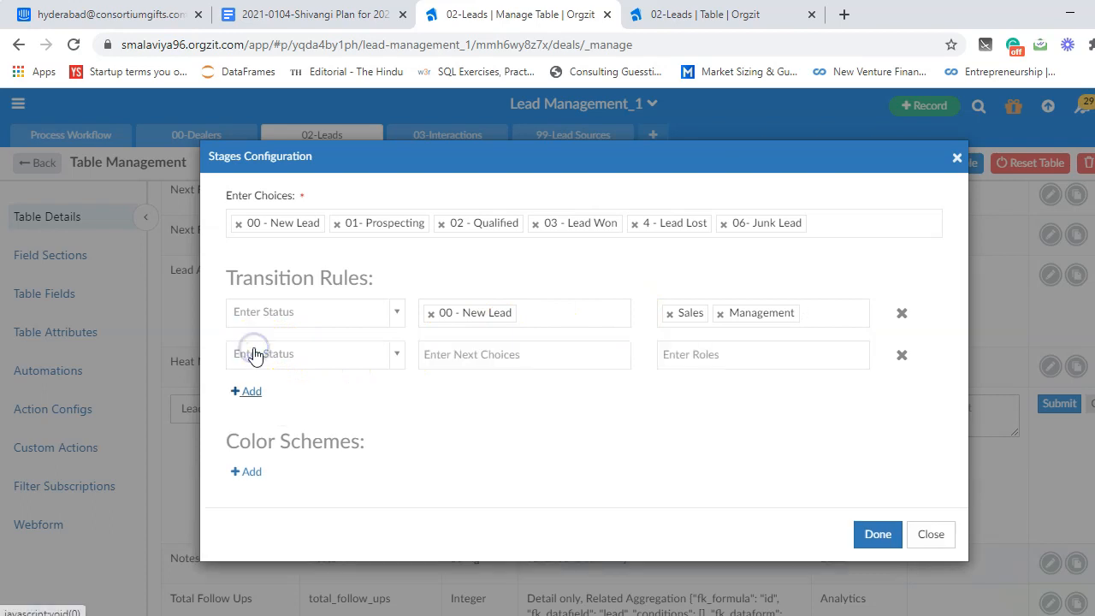
pyautogui.click(285, 355)
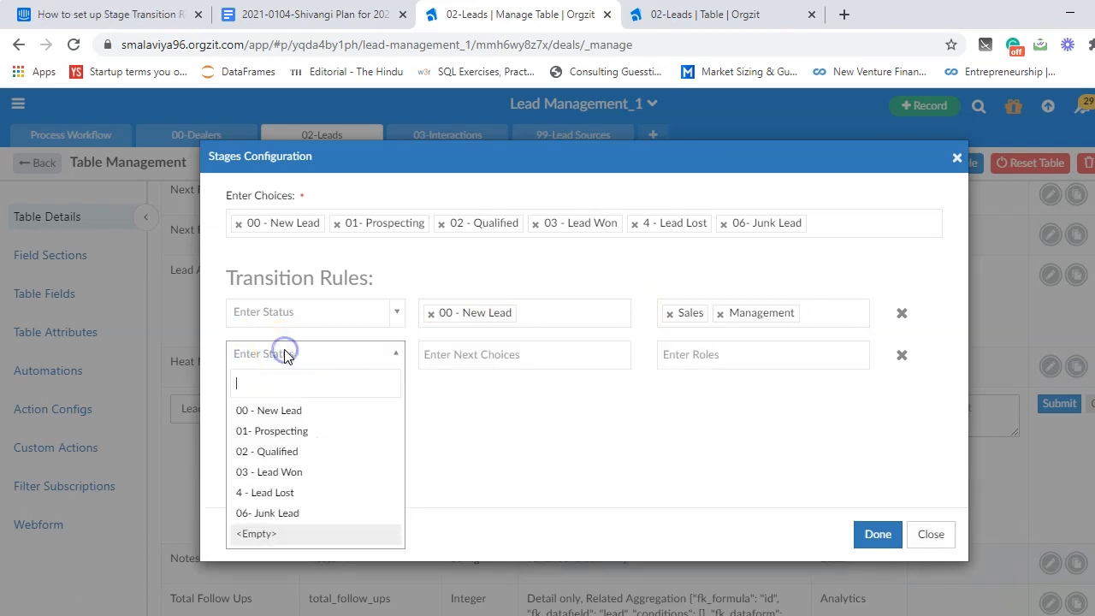
pyautogui.click(267, 411)
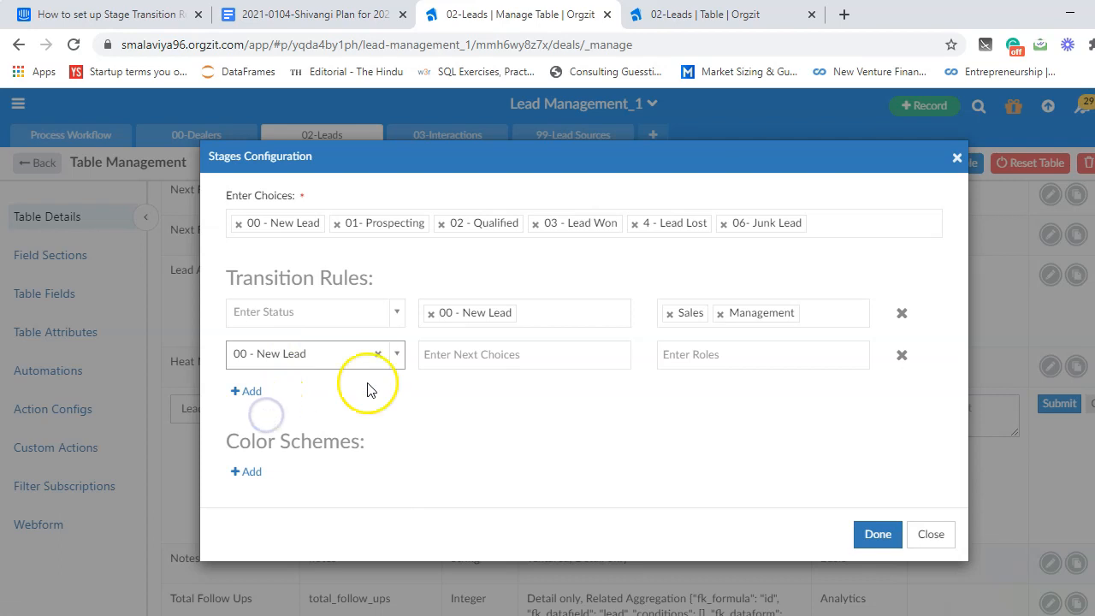
pyautogui.click(471, 356)
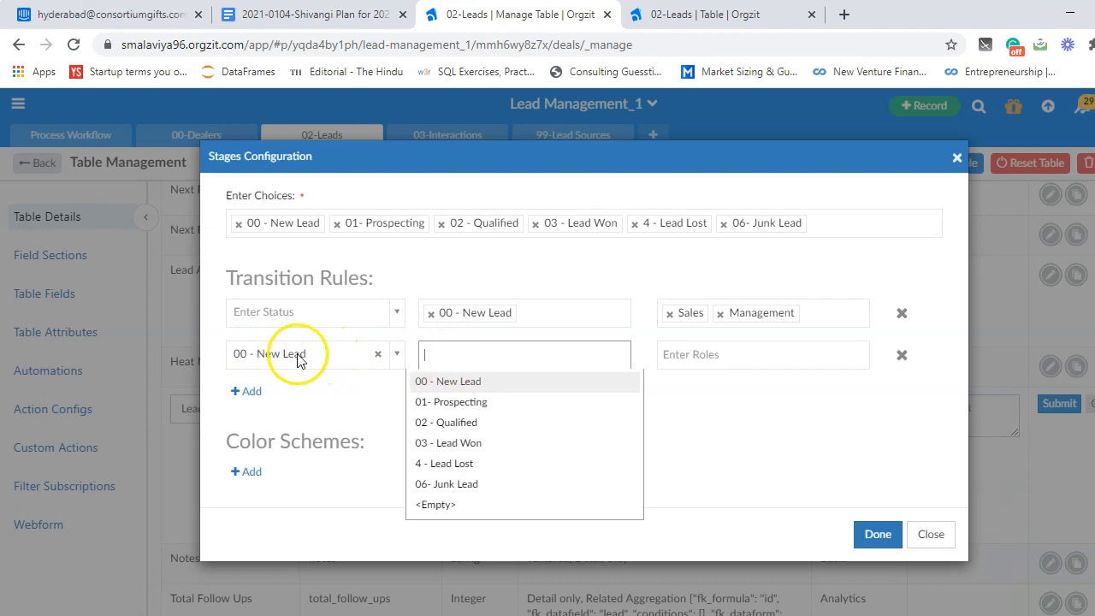
pyautogui.click(432, 403)
pyautogui.click(562, 356)
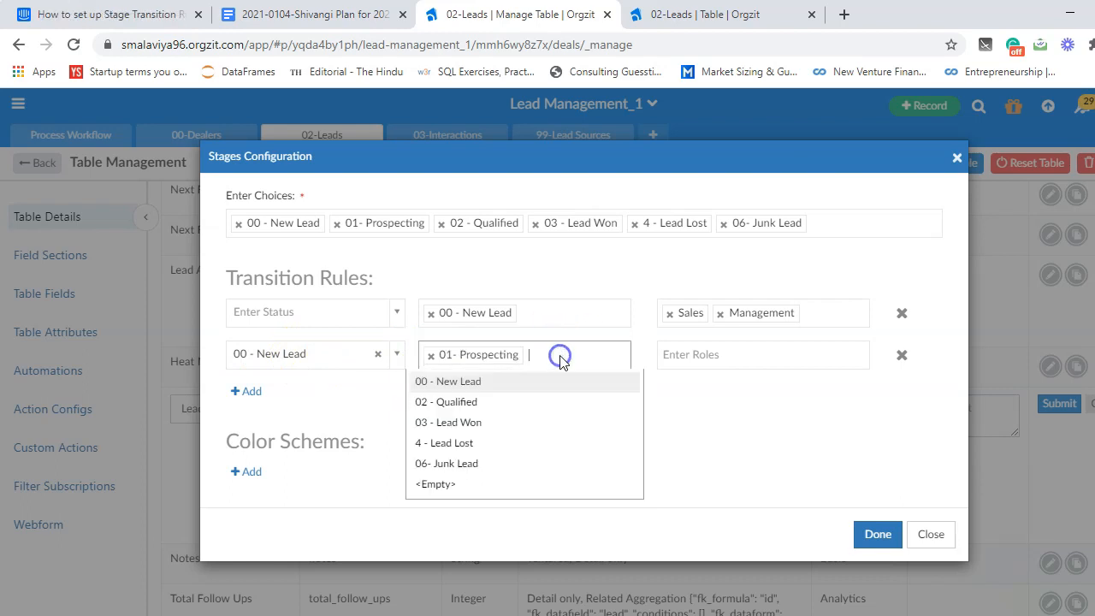
pyautogui.click(460, 471)
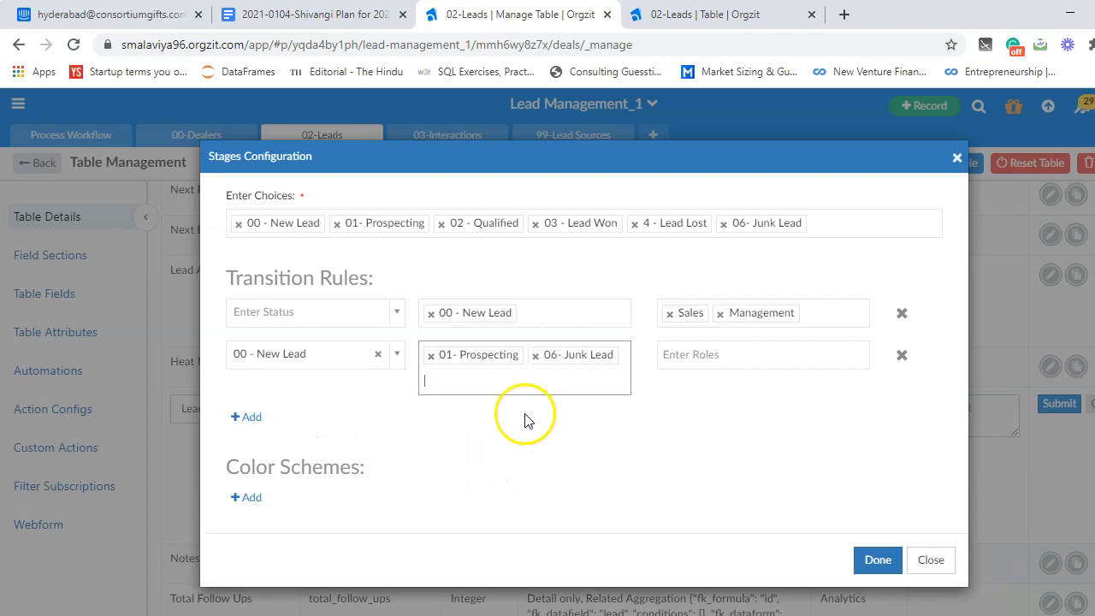
# - Assign the Sales and Management roles to the transition rule that starts from 00 - New Lead
pyautogui.click(710, 354)
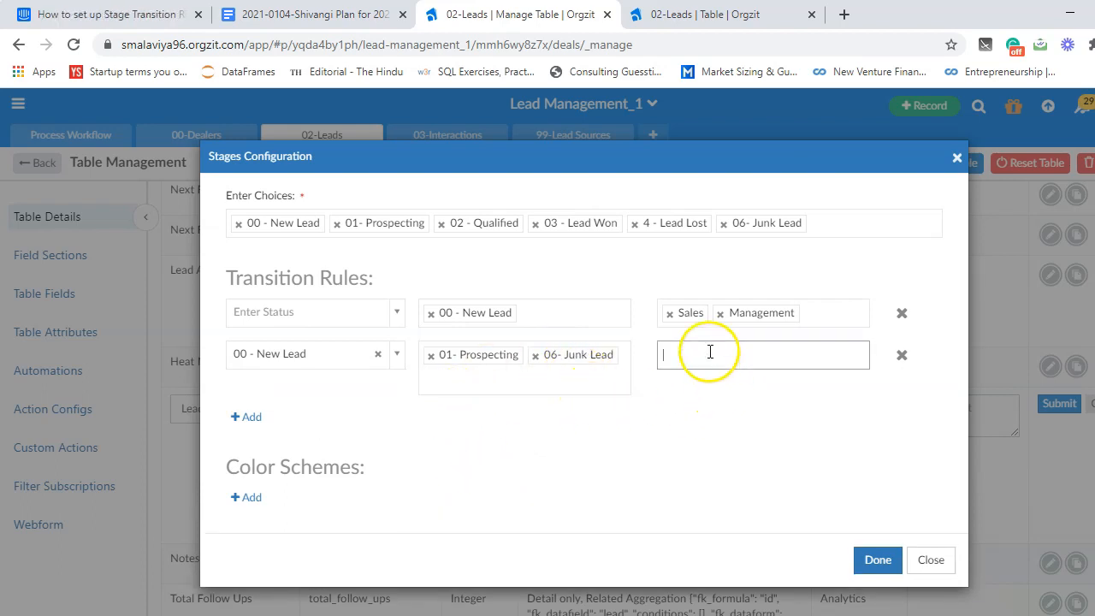
pyautogui.click(650, 333)
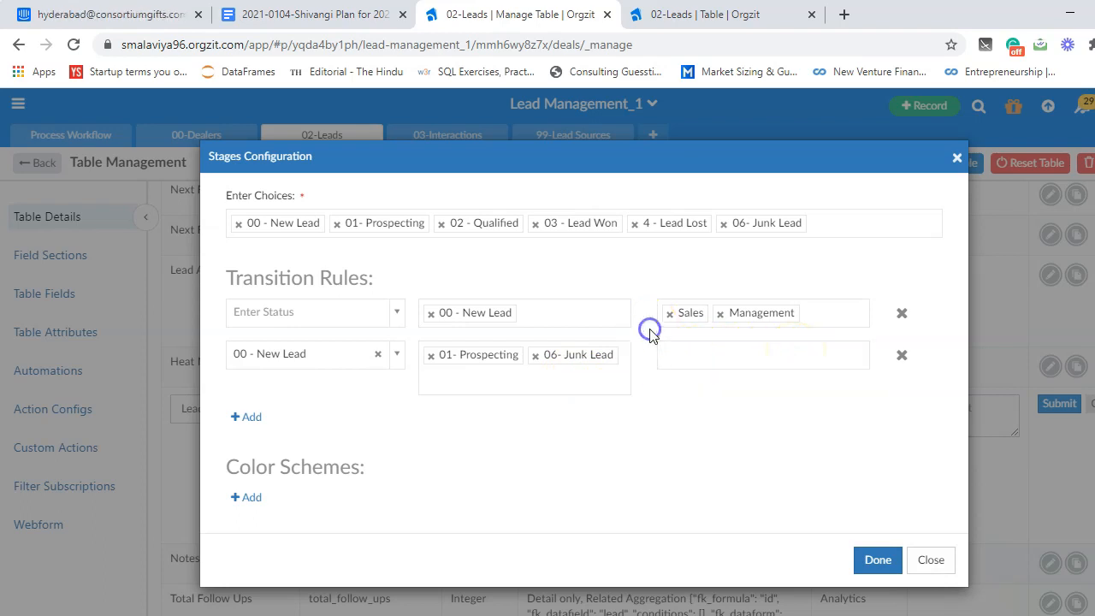
pyautogui.click(689, 359)
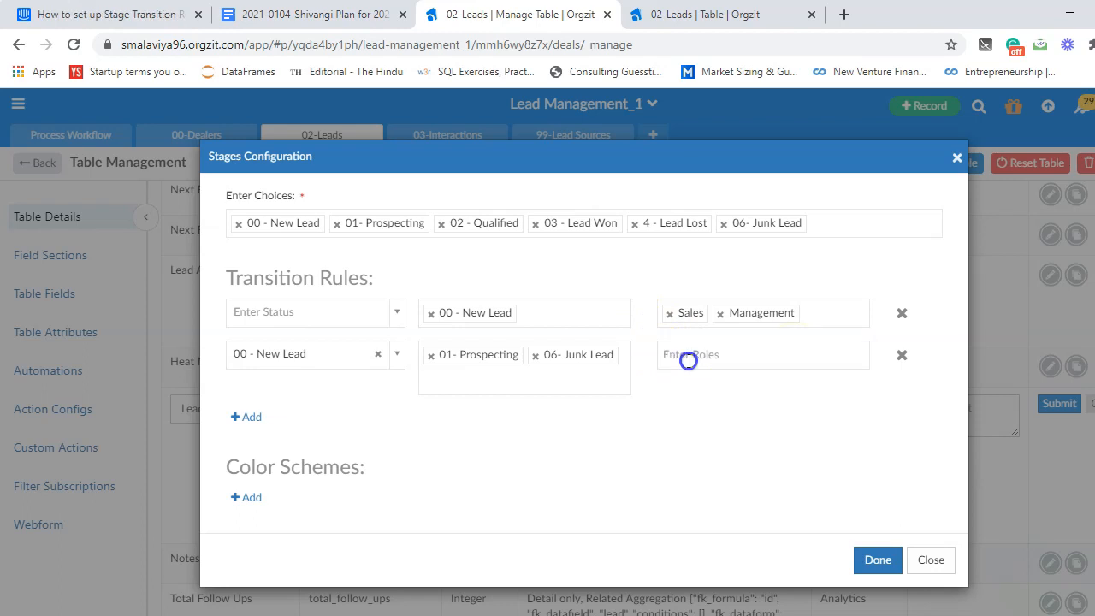
pyautogui.click(662, 423)
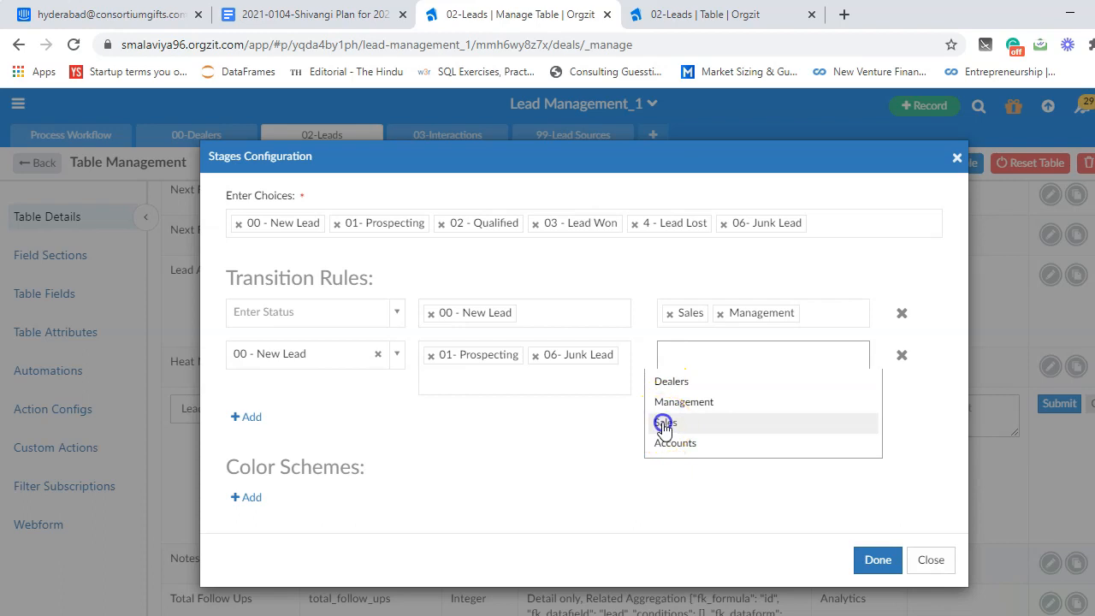
pyautogui.click(741, 354)
pyautogui.click(703, 402)
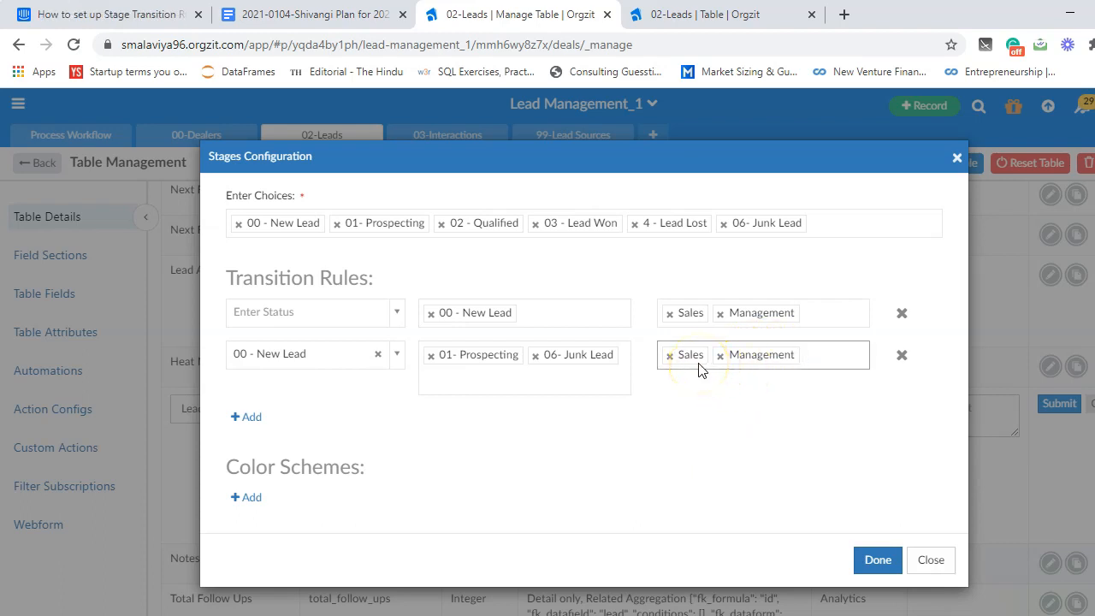
pyautogui.moveTo(688, 357); pyautogui.dragTo(753, 351)
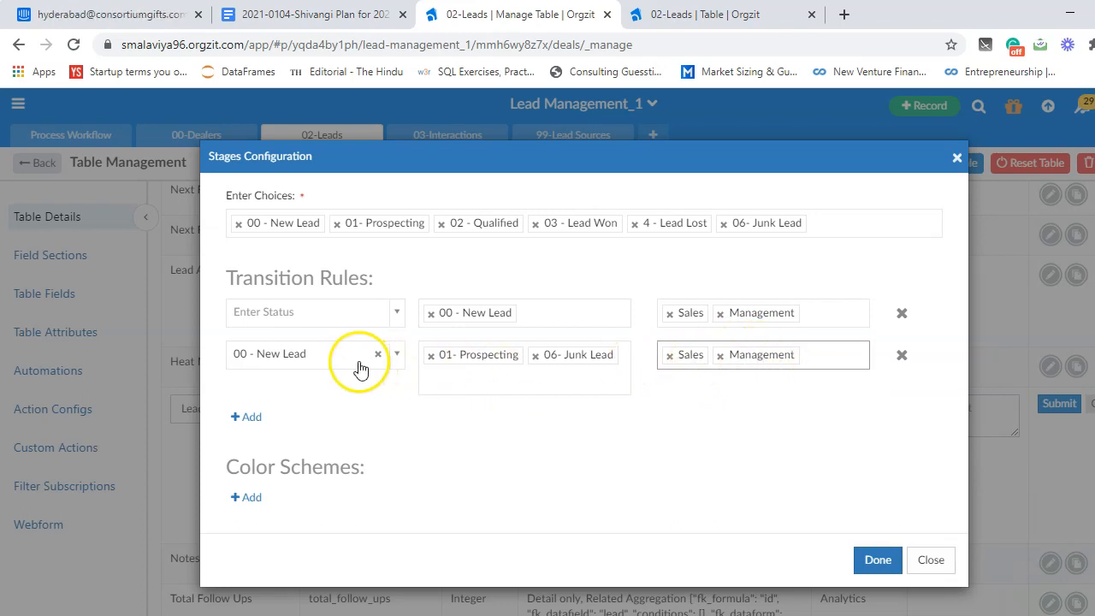
pyautogui.click(831, 350)
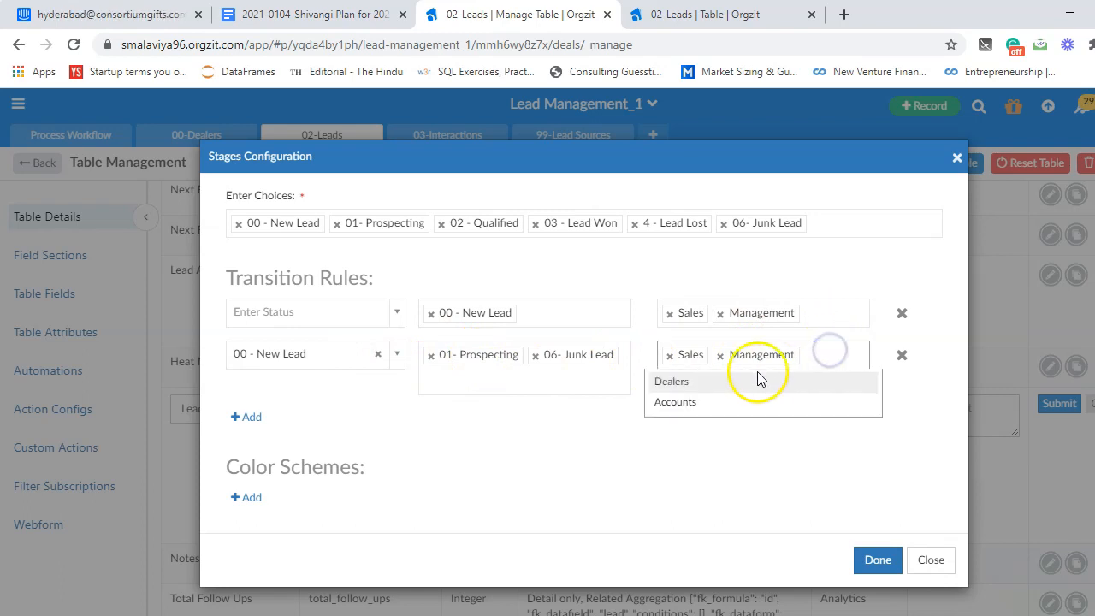
pyautogui.click(744, 443)
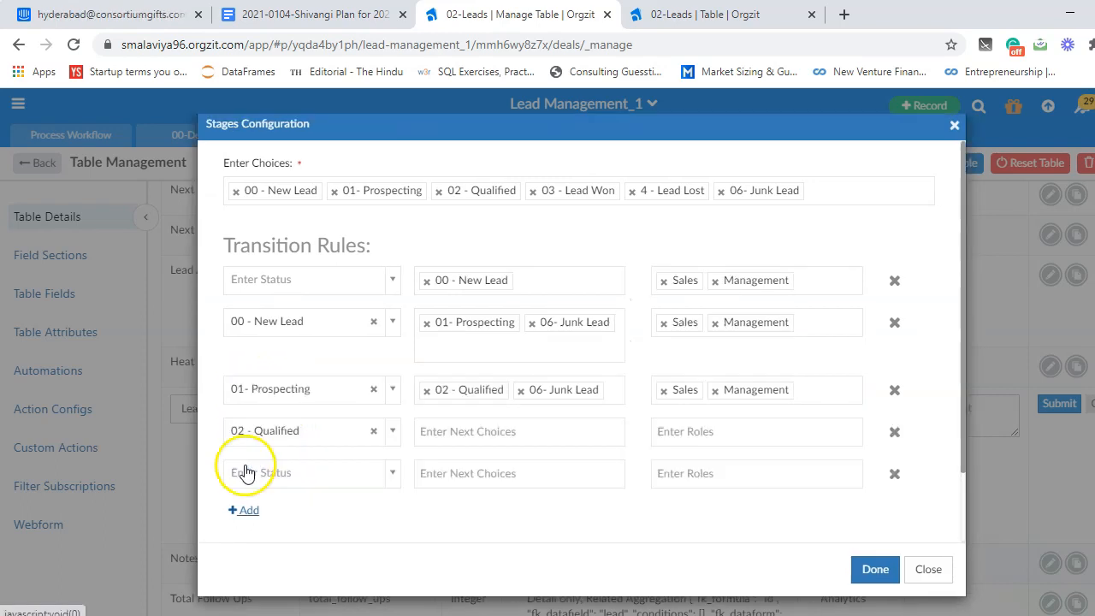
# - Add Management transition rules: 02 - Qualified to 03 - Lead Won, 4 - Lead Lost and 06- Junk Lead; 03 - Lead Won to 4 - Lead Lost
pyautogui.click(273, 472)
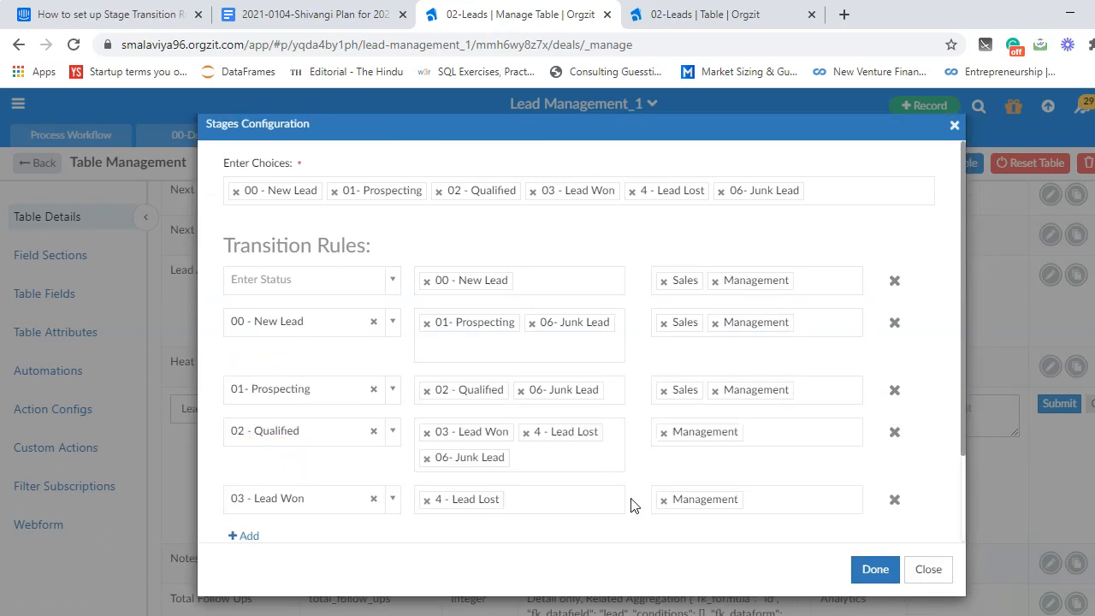
pyautogui.click(416, 368)
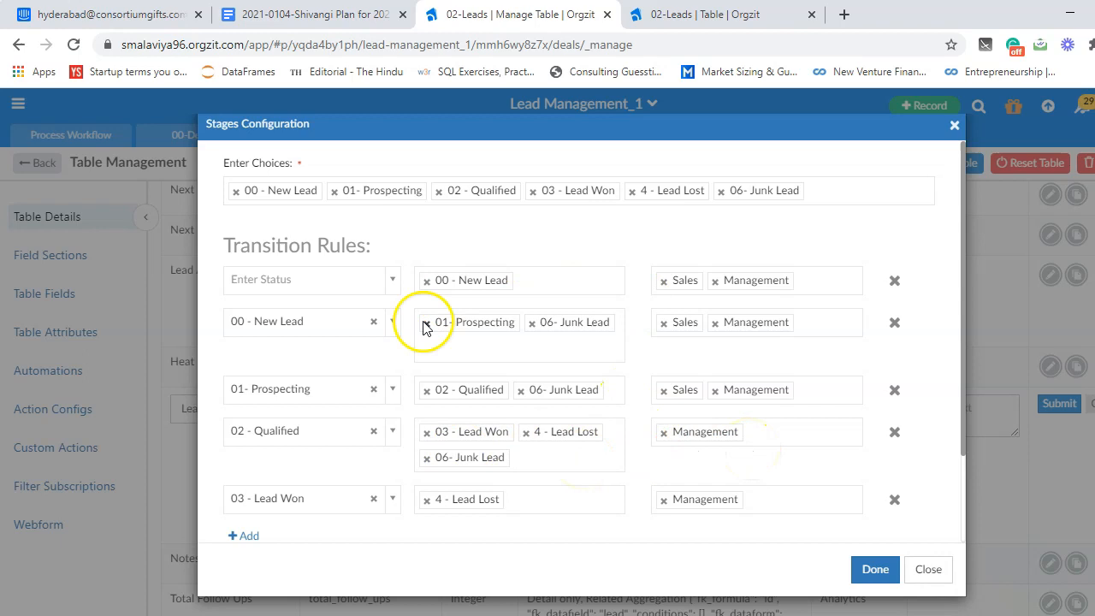
pyautogui.scroll(-2, 618, 449)
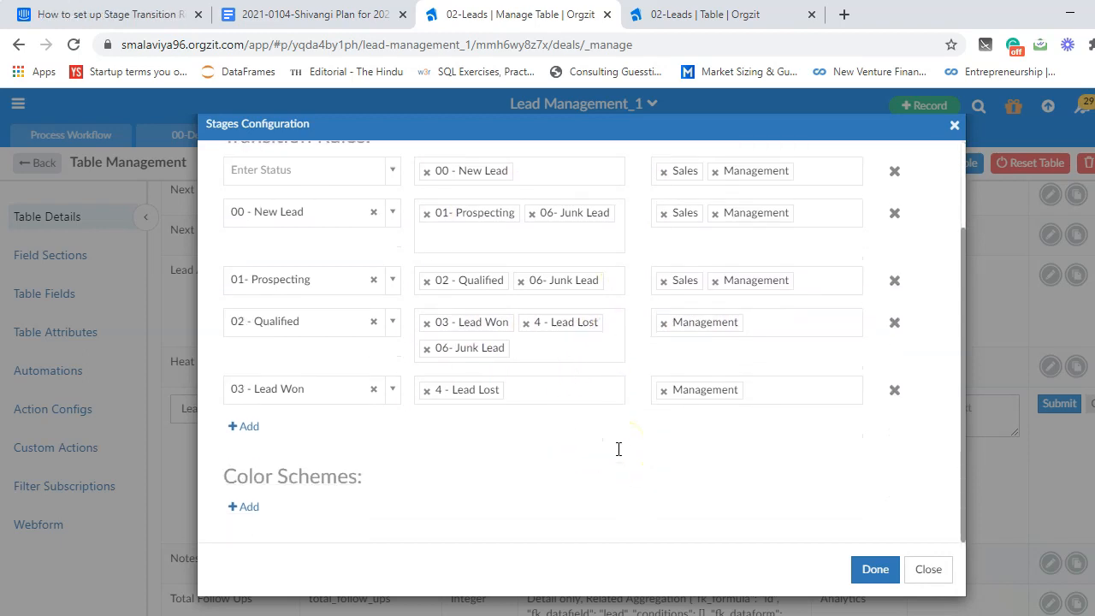
# - Add a color scheme that gives 00 - New Lead the color #FFE7CE, and add another blank color row
pyautogui.click(246, 508)
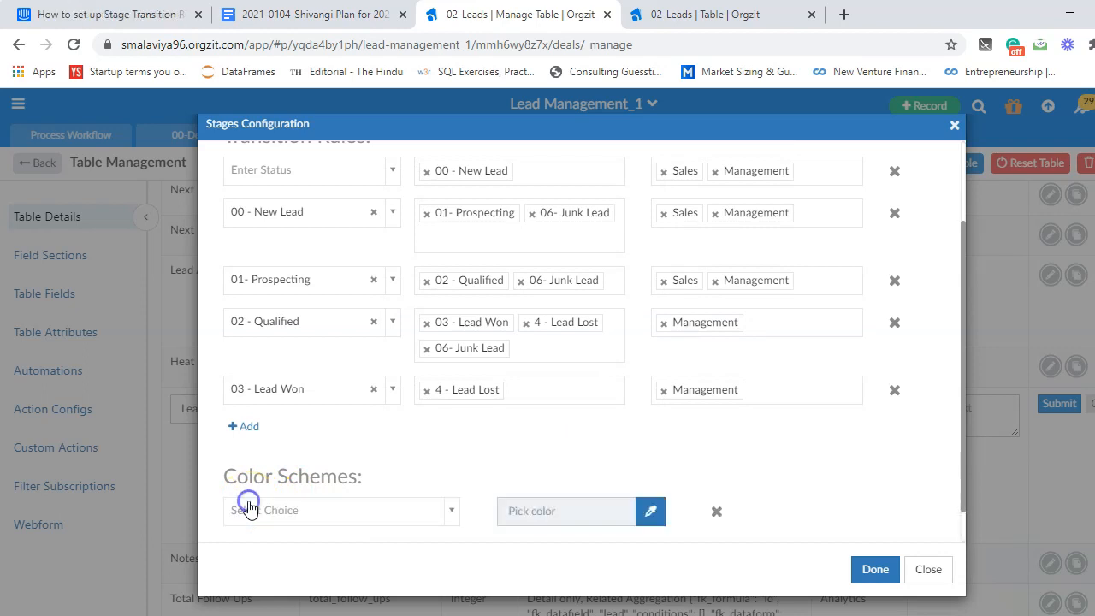
pyautogui.scroll(-1, 456, 416)
pyautogui.click(320, 470)
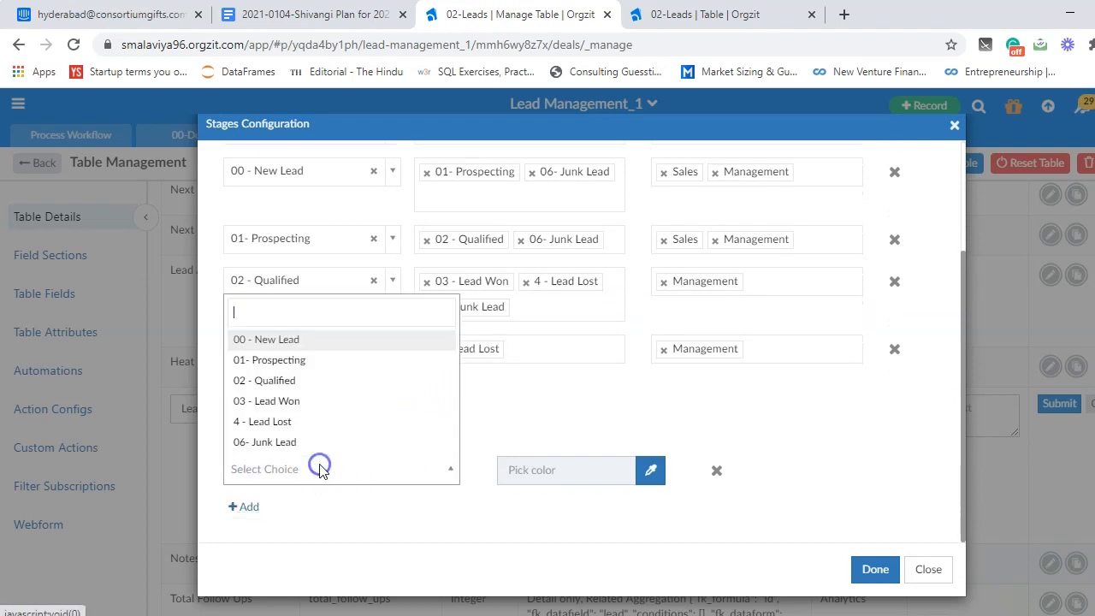
pyautogui.click(312, 344)
pyautogui.click(649, 469)
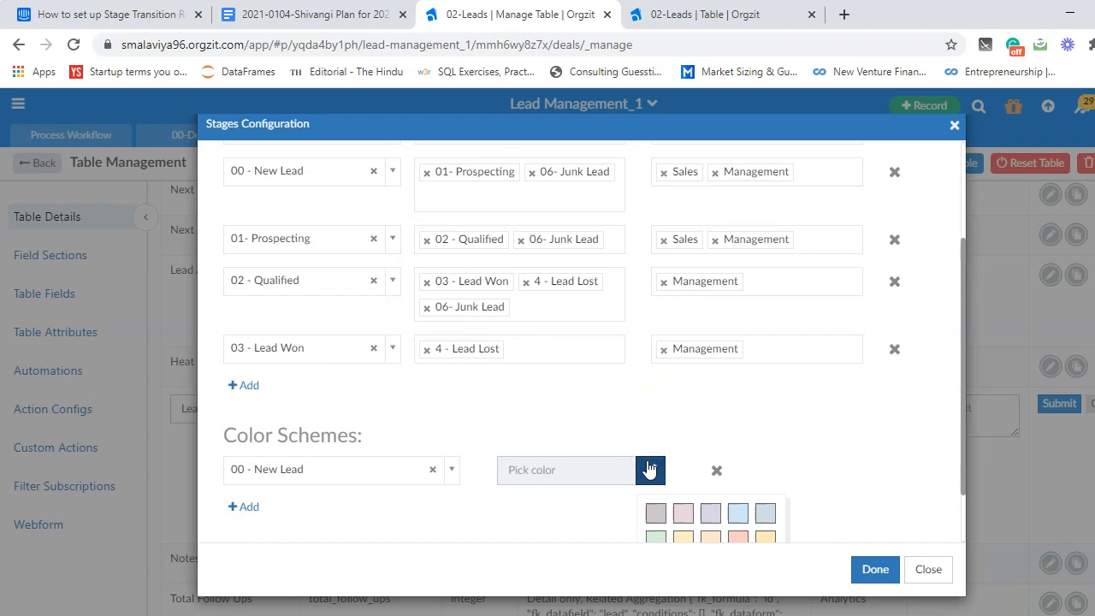
pyautogui.scroll(-2, 764, 447)
pyautogui.click(715, 469)
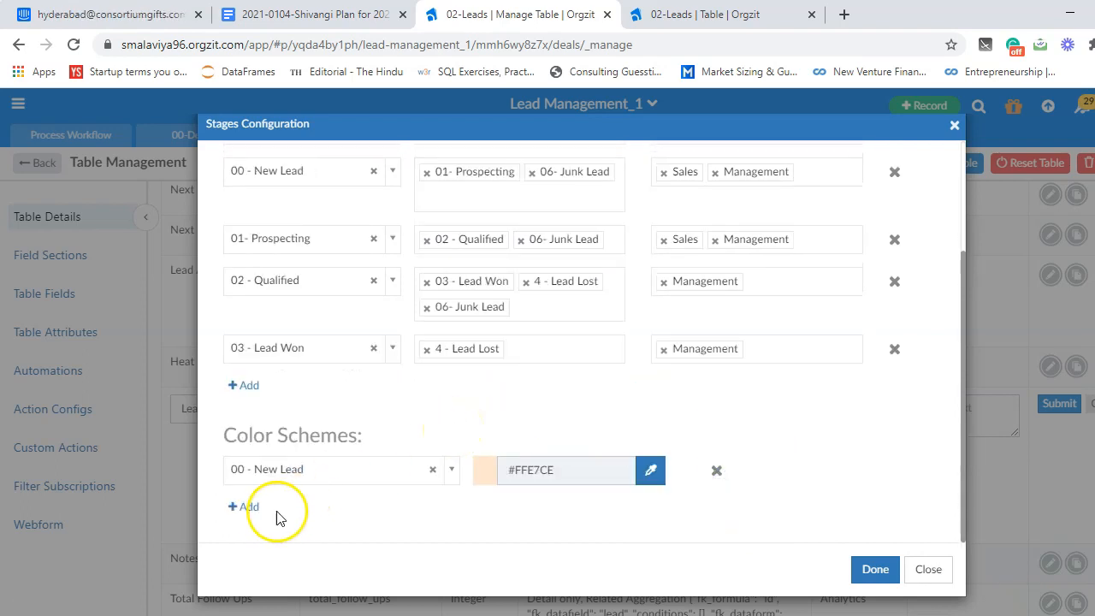
pyautogui.click(246, 507)
pyautogui.scroll(-1, 428, 465)
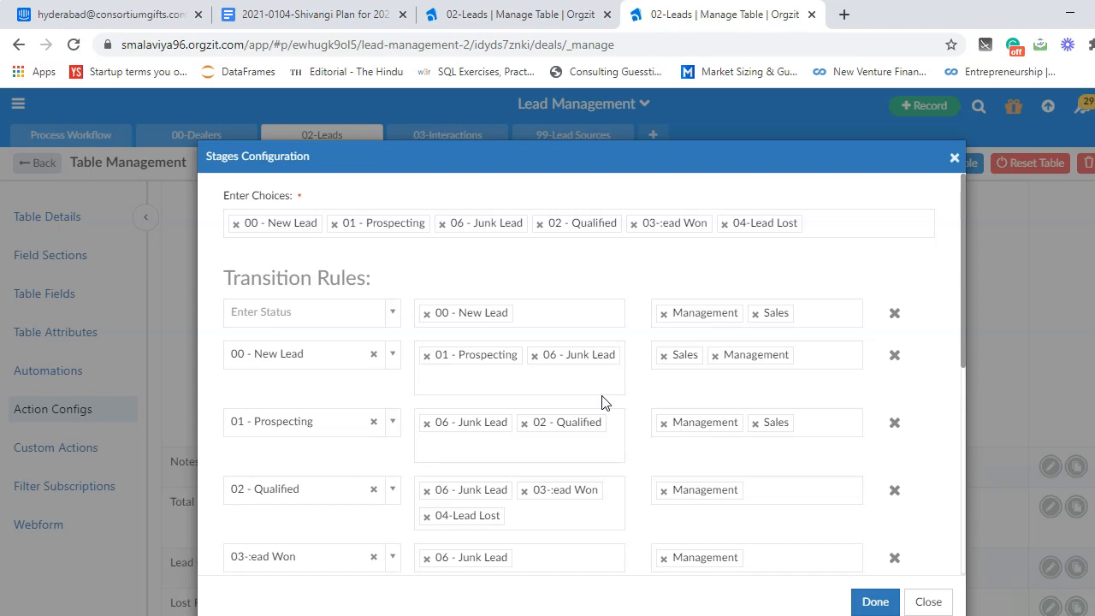
# - Review the completed transition rules and color schemes in the Lead Management project, and accept the stages configuration
pyautogui.scroll(-4, 589, 320)
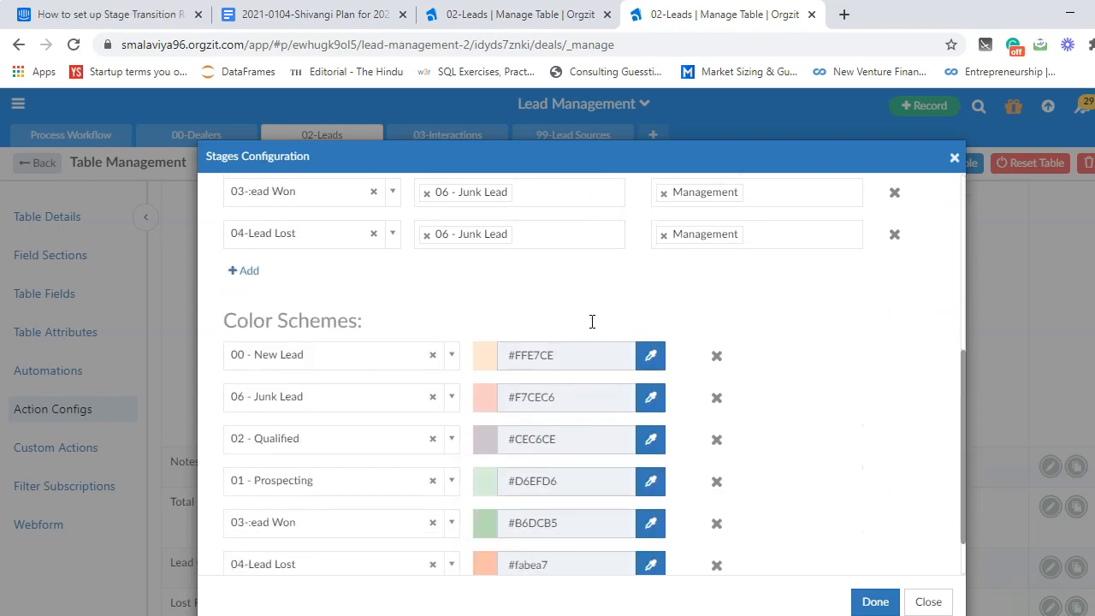
pyautogui.scroll(-1, 591, 322)
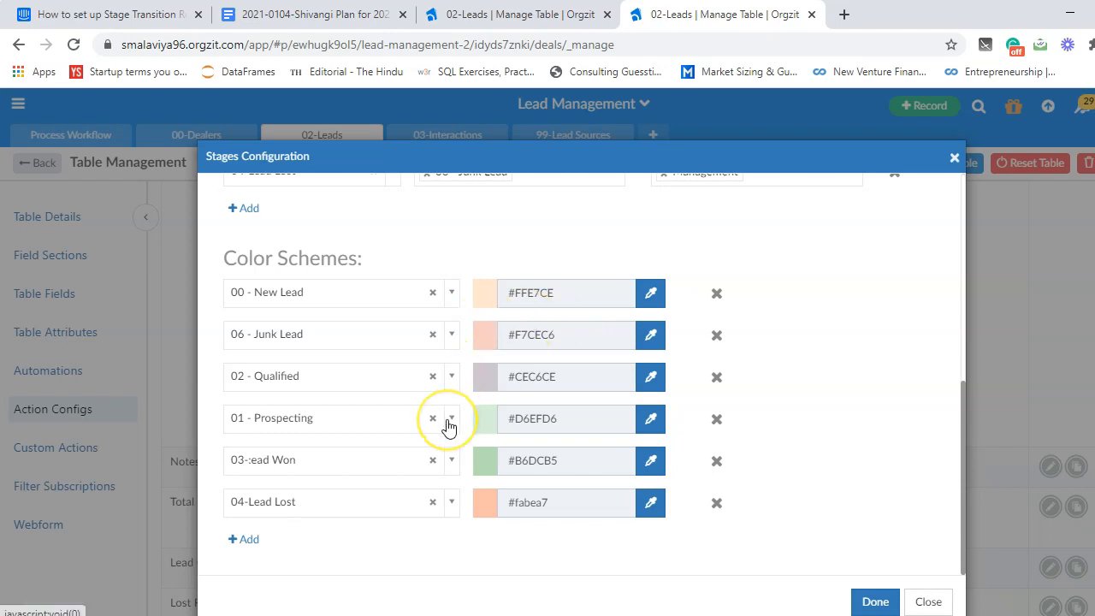
pyautogui.scroll(6, 448, 426)
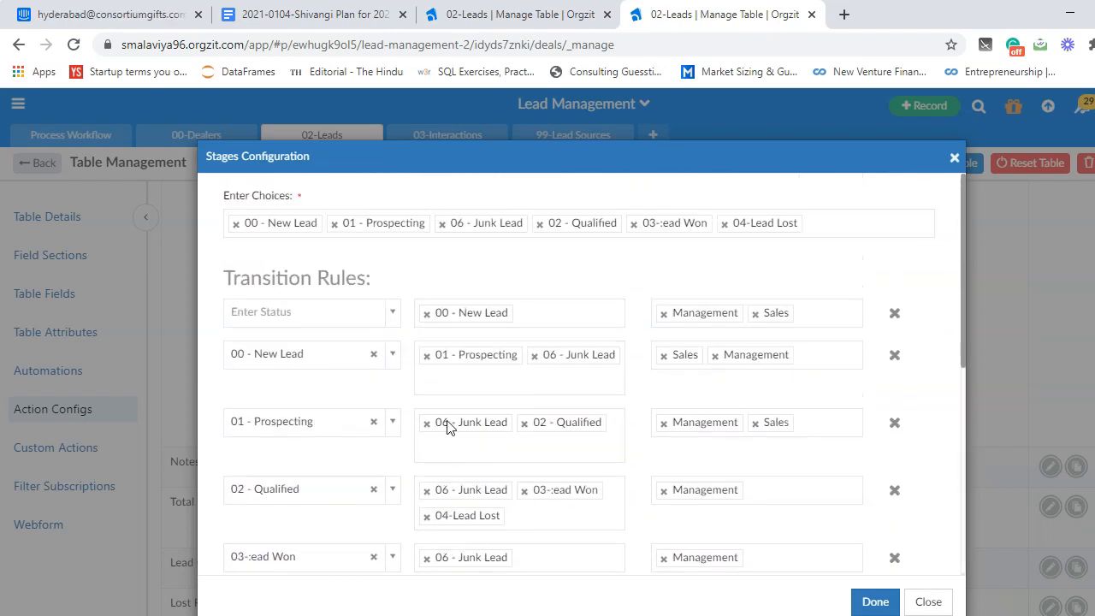
pyautogui.click(872, 602)
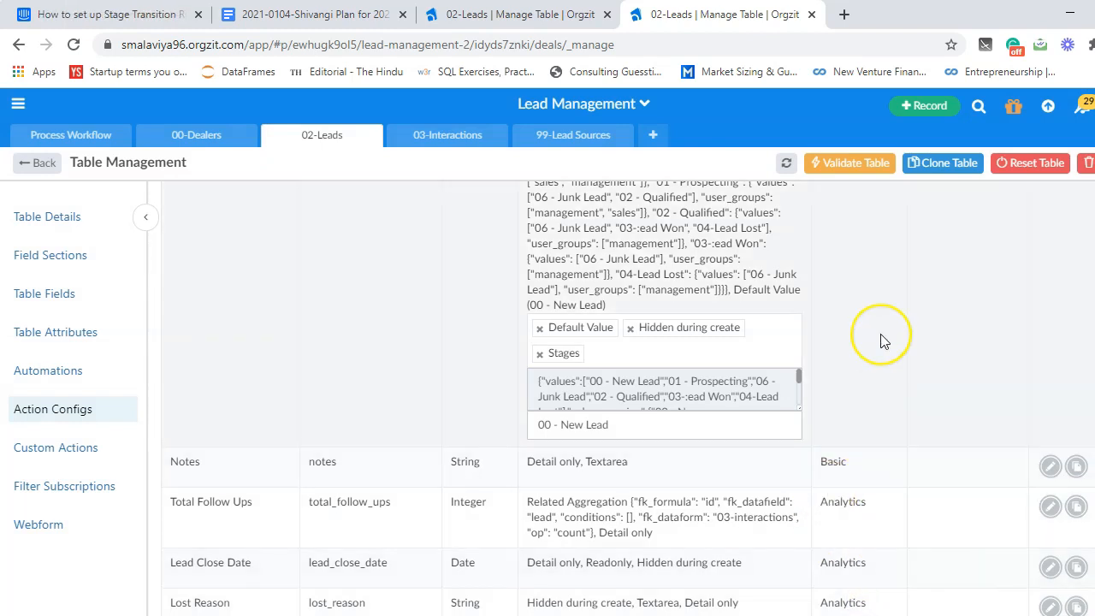
# - Submit the Lead Stage field changes and return from table management to the 02-Leads records
pyautogui.scroll(4, 880, 337)
pyautogui.click(1059, 300)
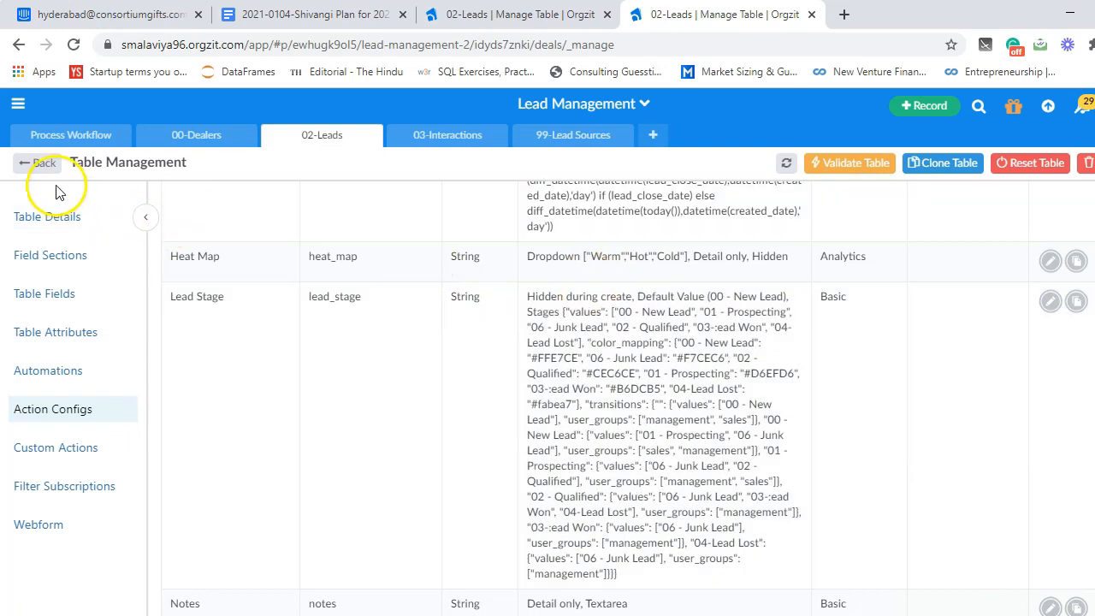
pyautogui.click(44, 162)
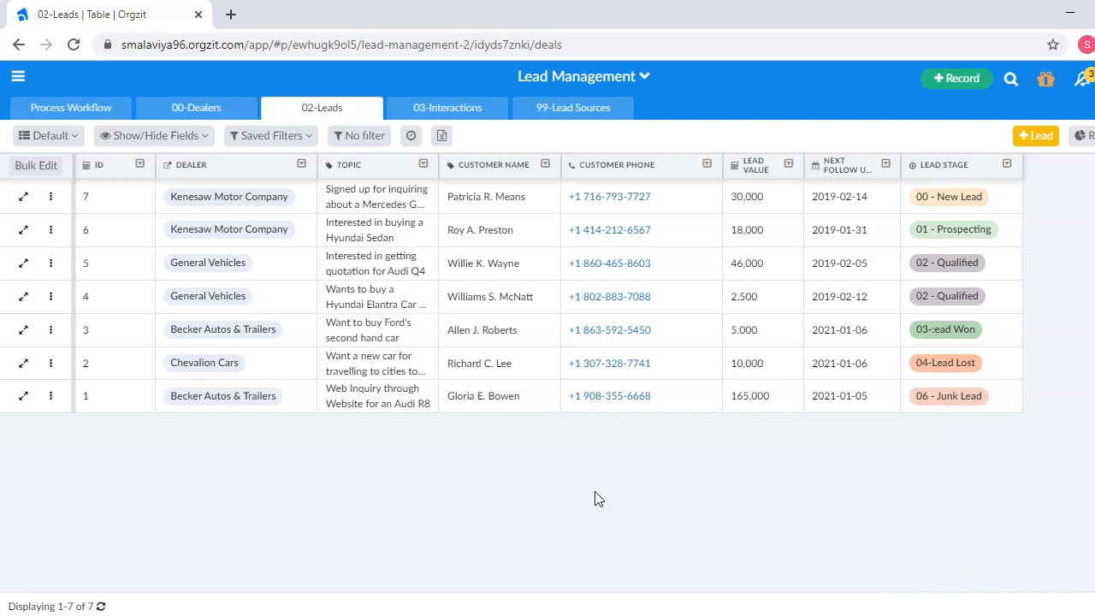
# - Check which stages are offered for lead 7 in 00 - New Lead, and cancel the edit
pyautogui.click(599, 489)
pyautogui.click(1035, 228)
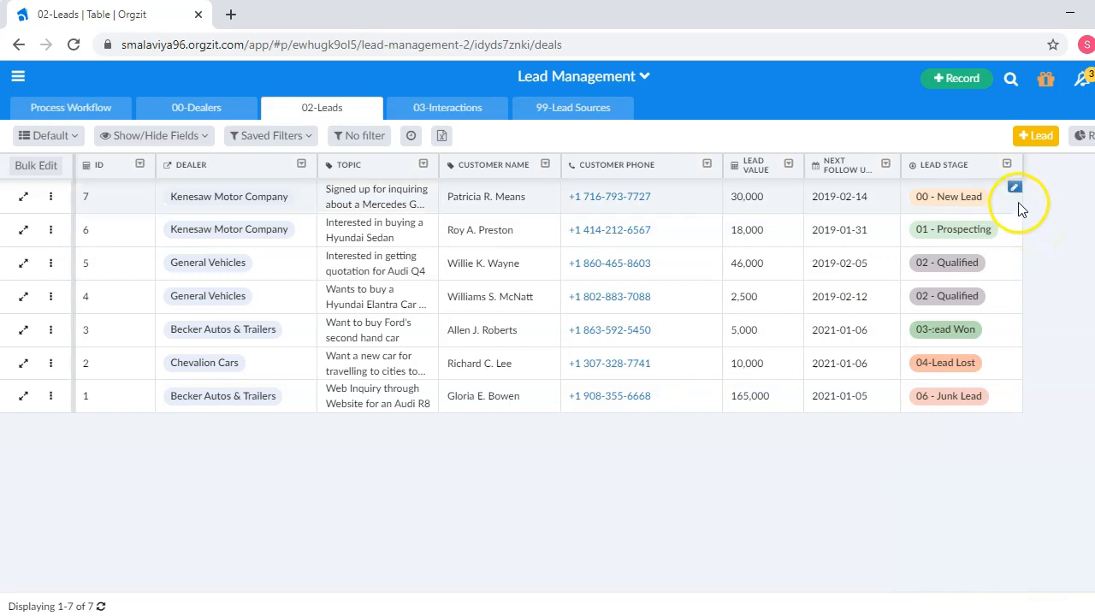
pyautogui.click(1013, 190)
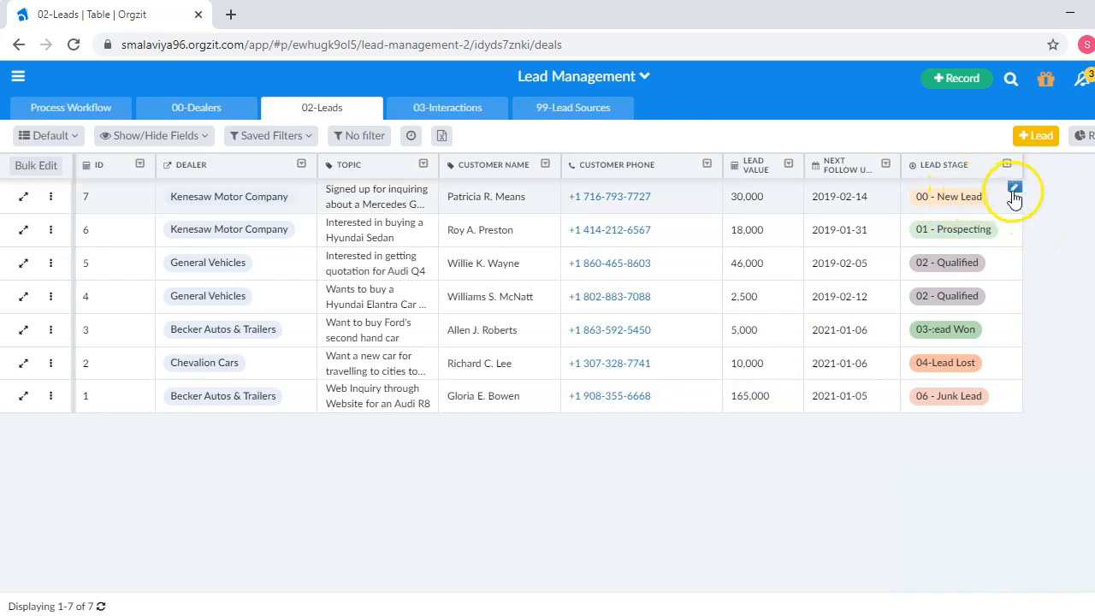
pyautogui.click(1015, 200)
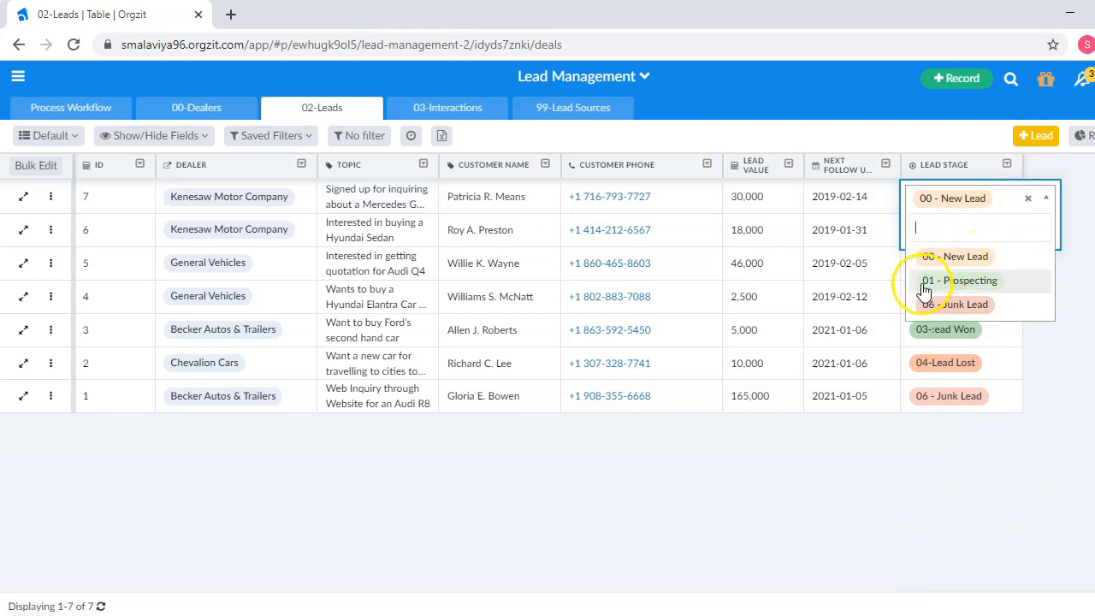
pyautogui.click(979, 299)
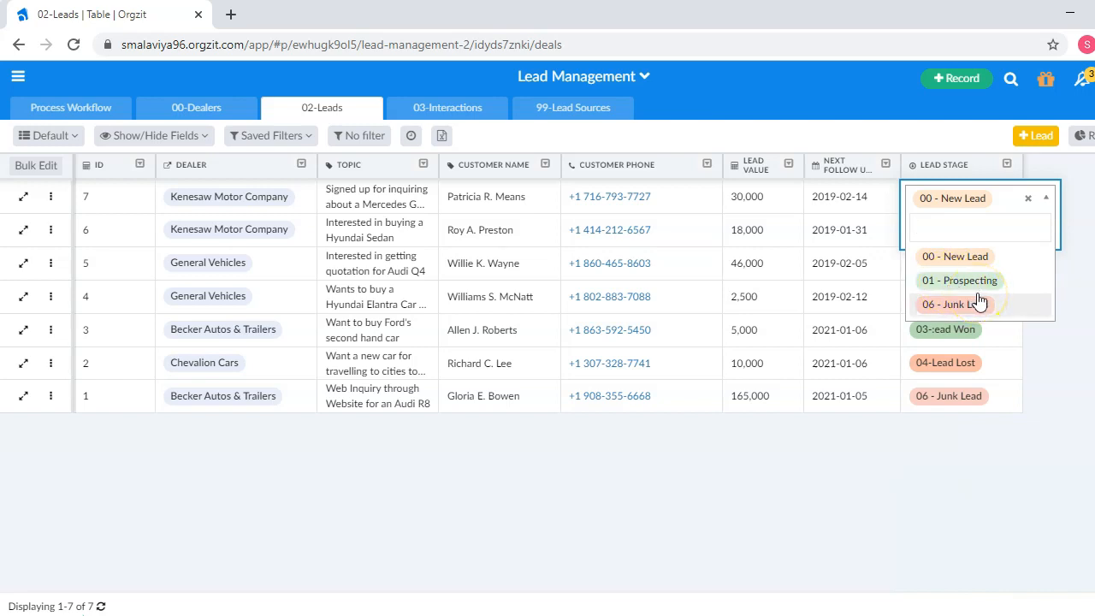
pyautogui.click(974, 255)
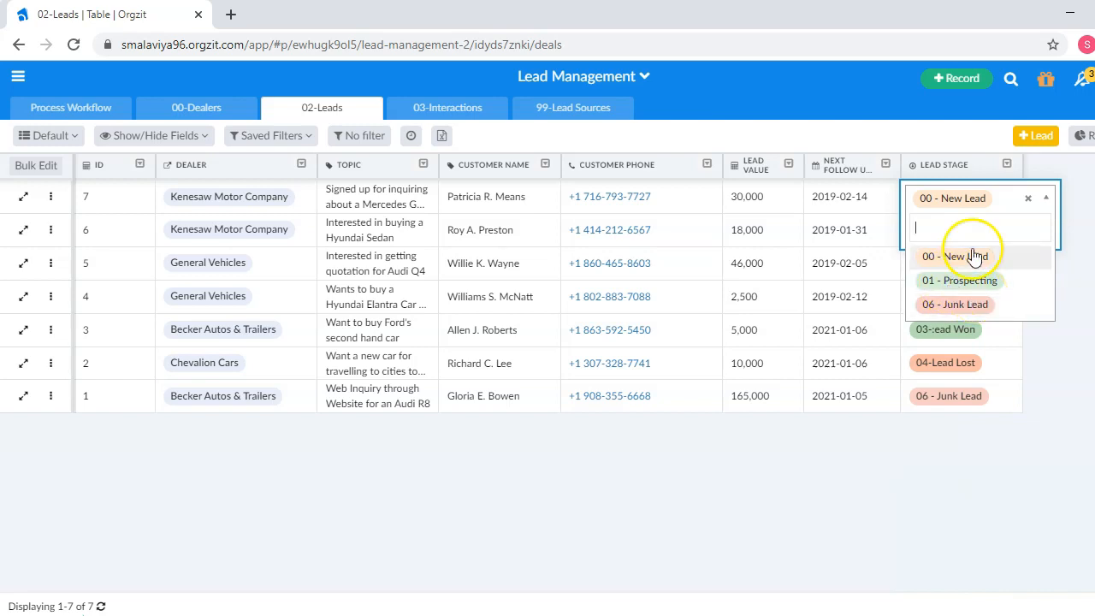
pyautogui.click(1071, 291)
pyautogui.click(952, 237)
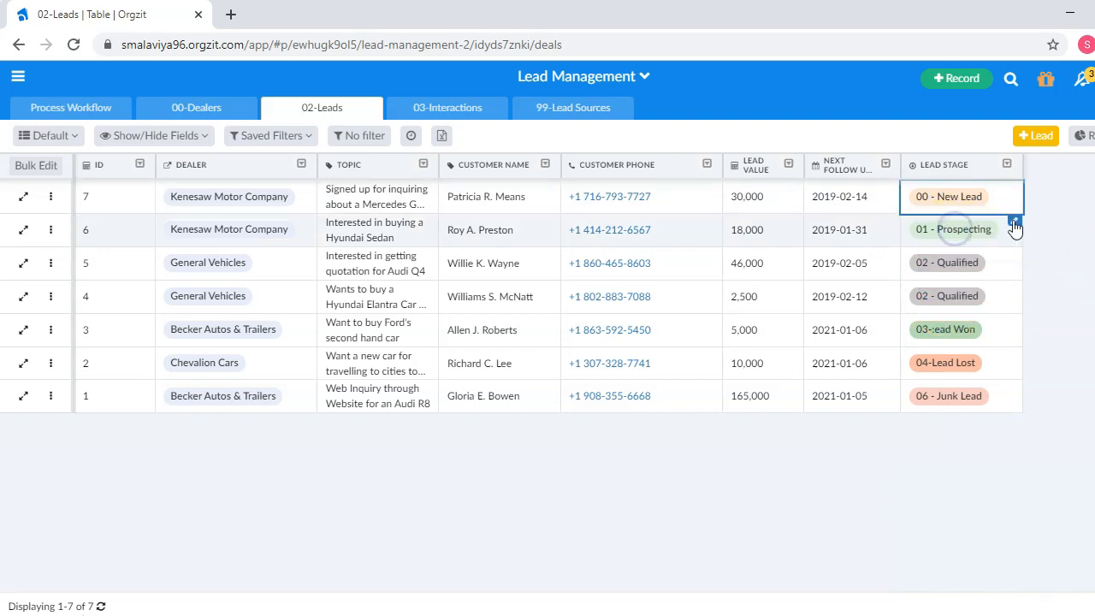
# - Check which stages are offered for lead 6 in 01 - Prospecting, and cancel the edit
pyautogui.click(1014, 224)
pyautogui.click(985, 233)
pyautogui.click(955, 293)
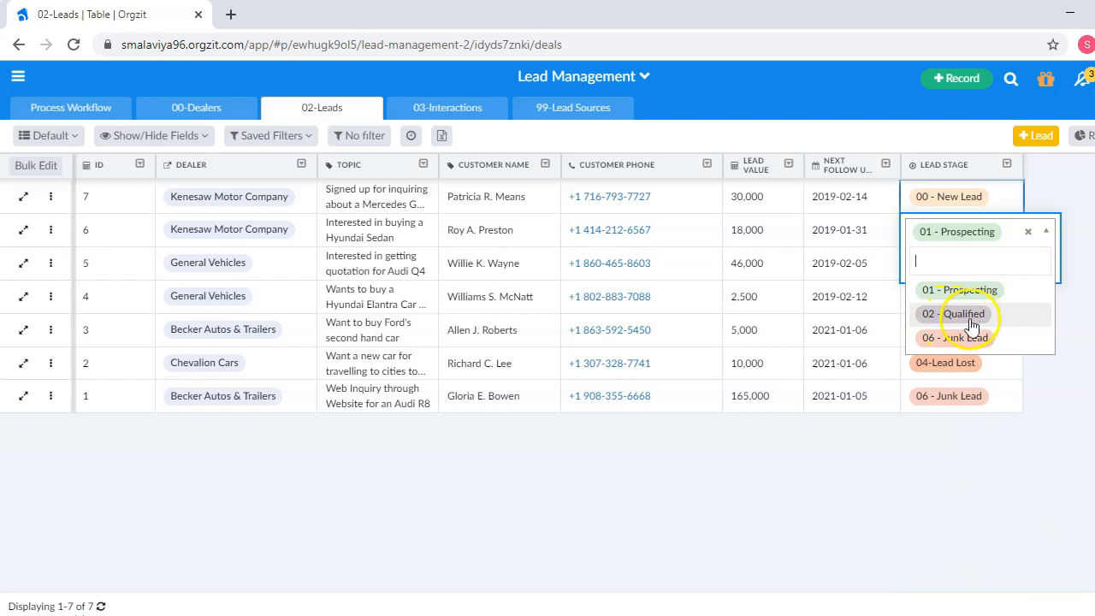
pyautogui.click(1038, 331)
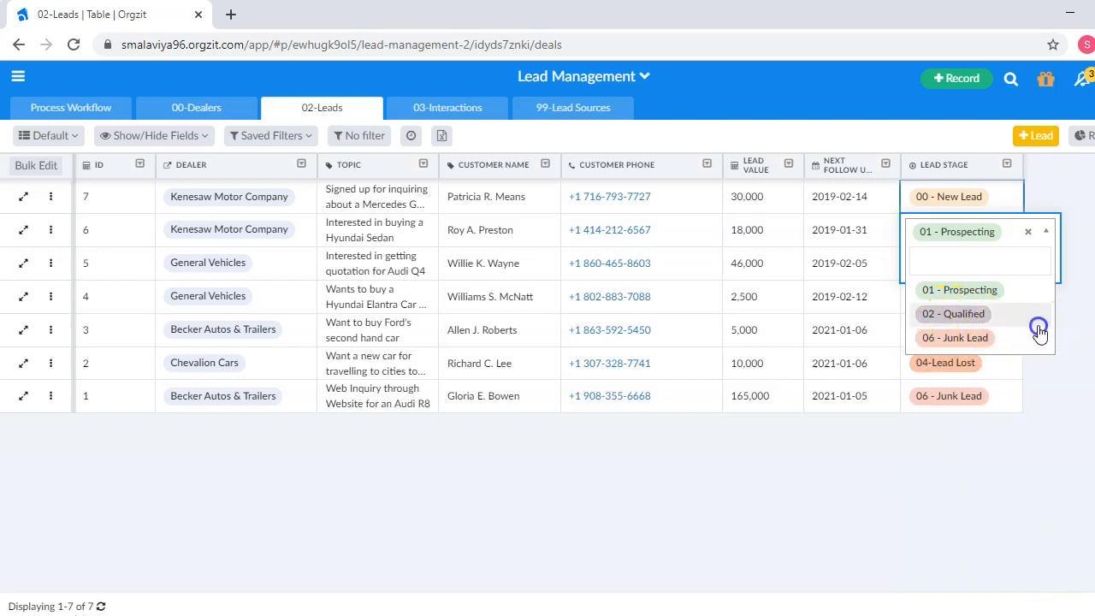
pyautogui.click(965, 270)
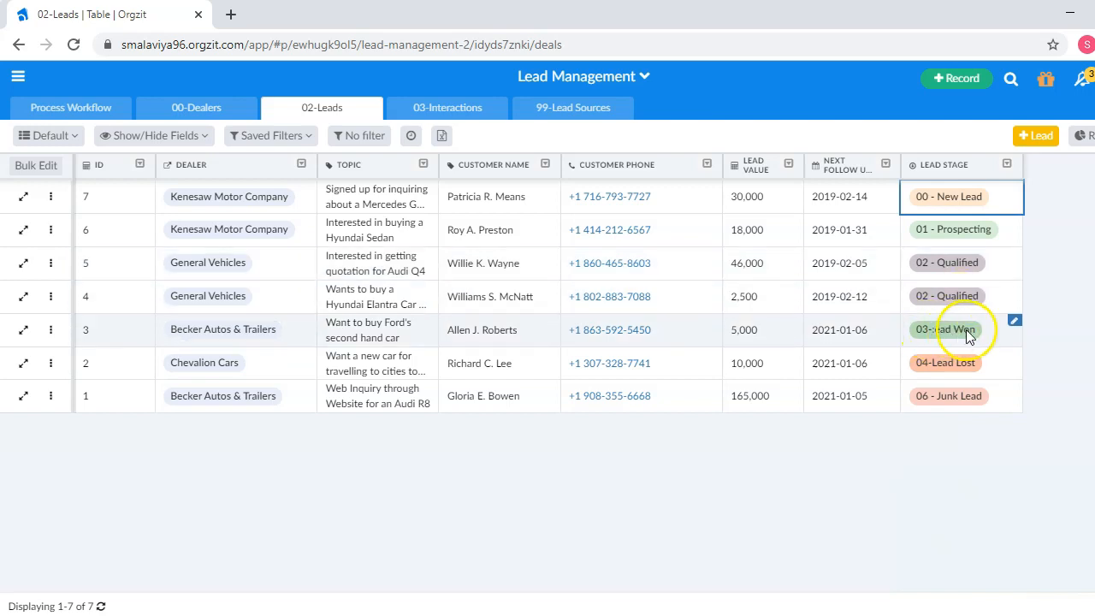
# - Check which stages are offered for lead 3 in the won stage, and cancel the edit
pyautogui.doubleClick(1002, 316)
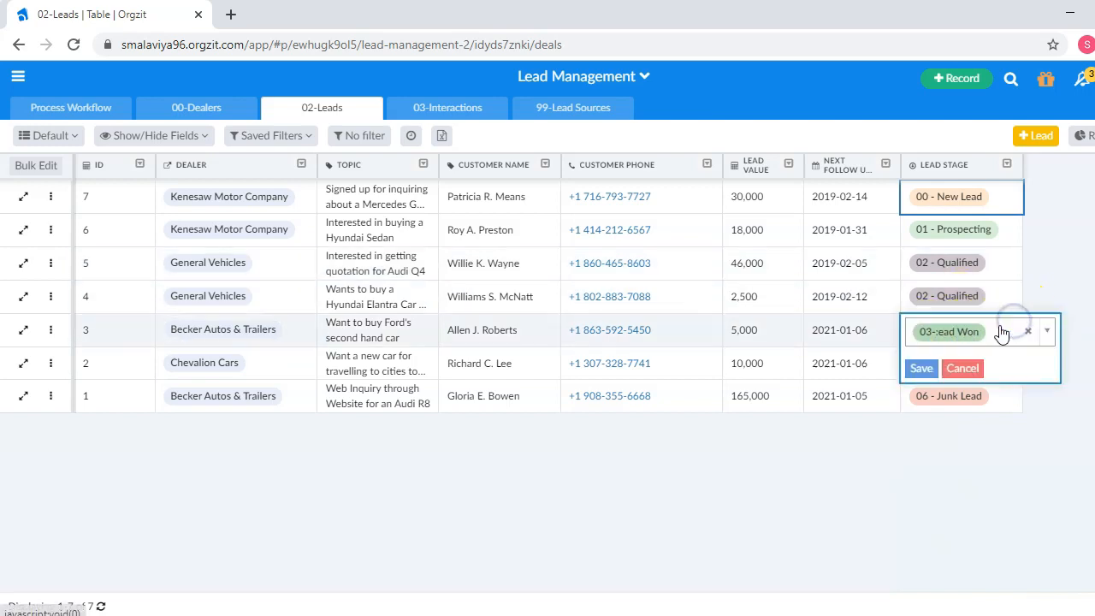
pyautogui.click(1001, 331)
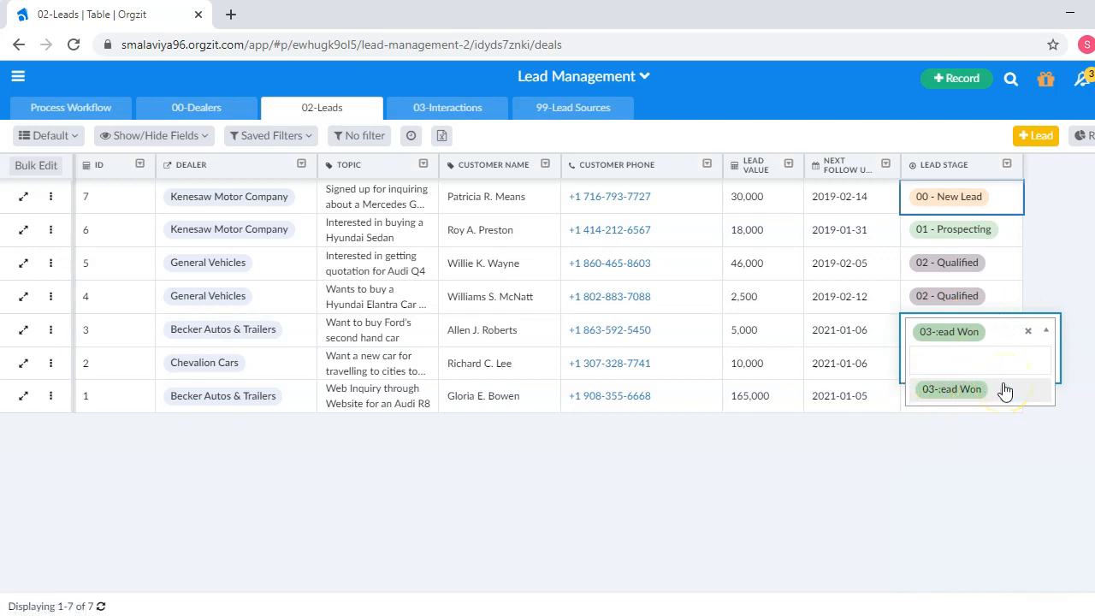
pyautogui.click(1074, 366)
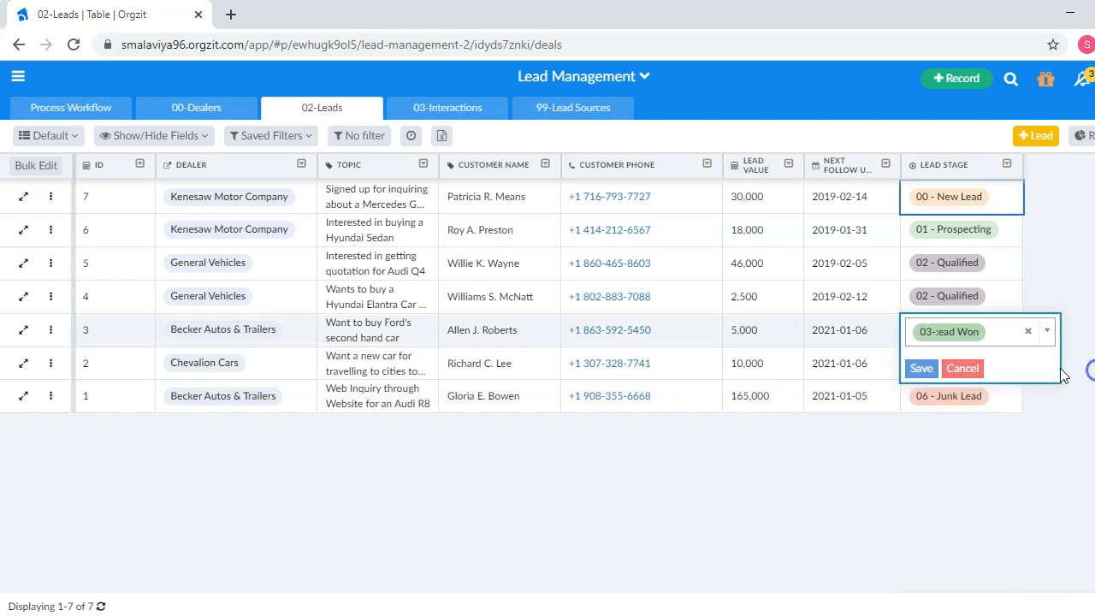
pyautogui.click(946, 365)
# - Check which stages are offered for lead 4 in 02 - Qualified, and cancel the edit
pyautogui.click(1015, 289)
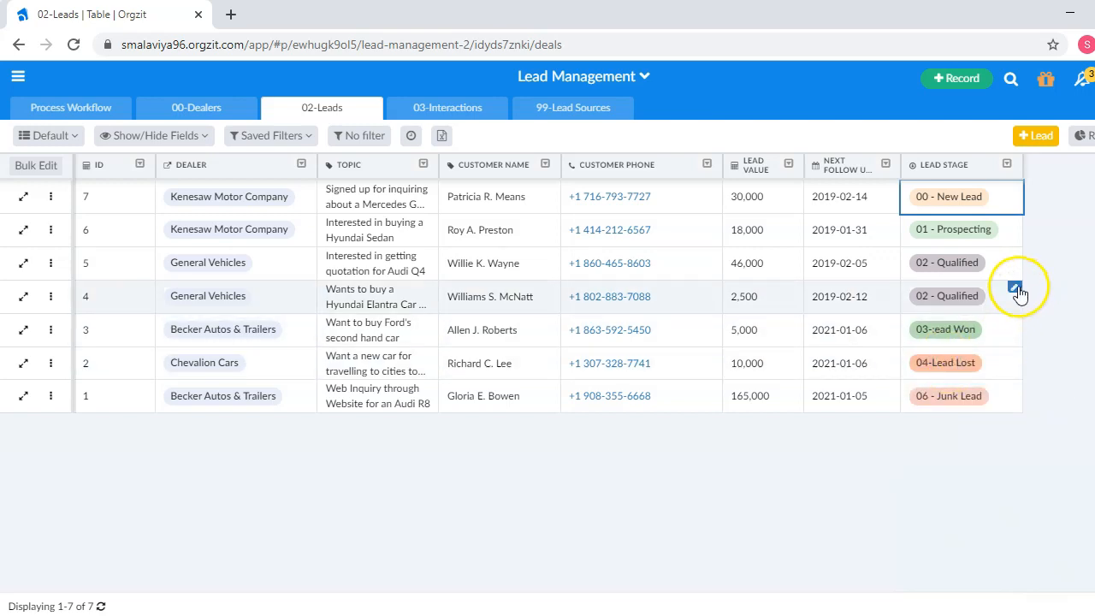
pyautogui.click(999, 301)
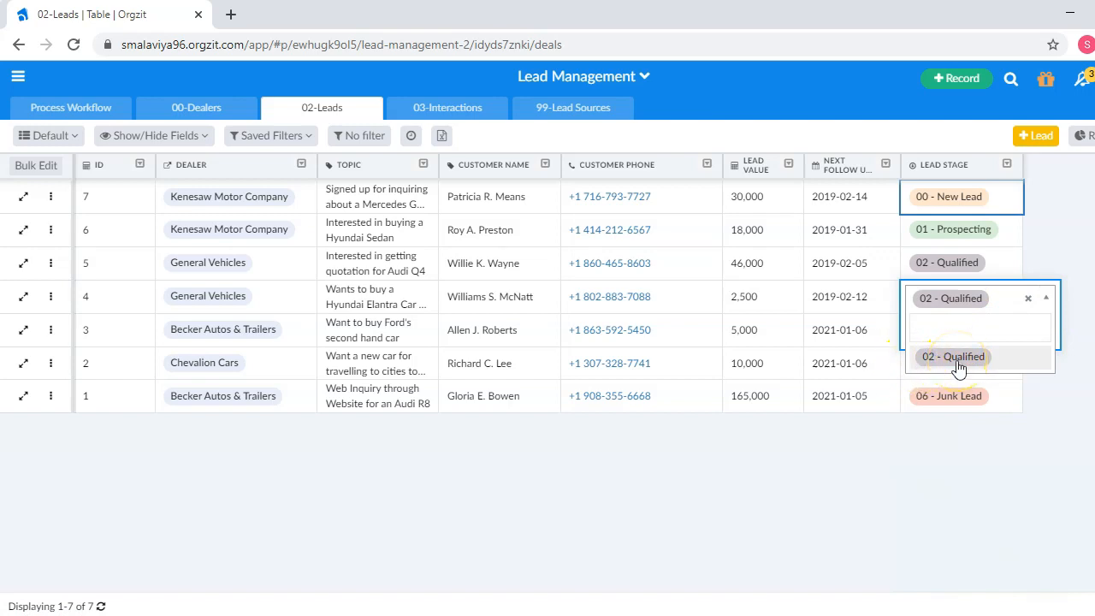
pyautogui.click(1068, 357)
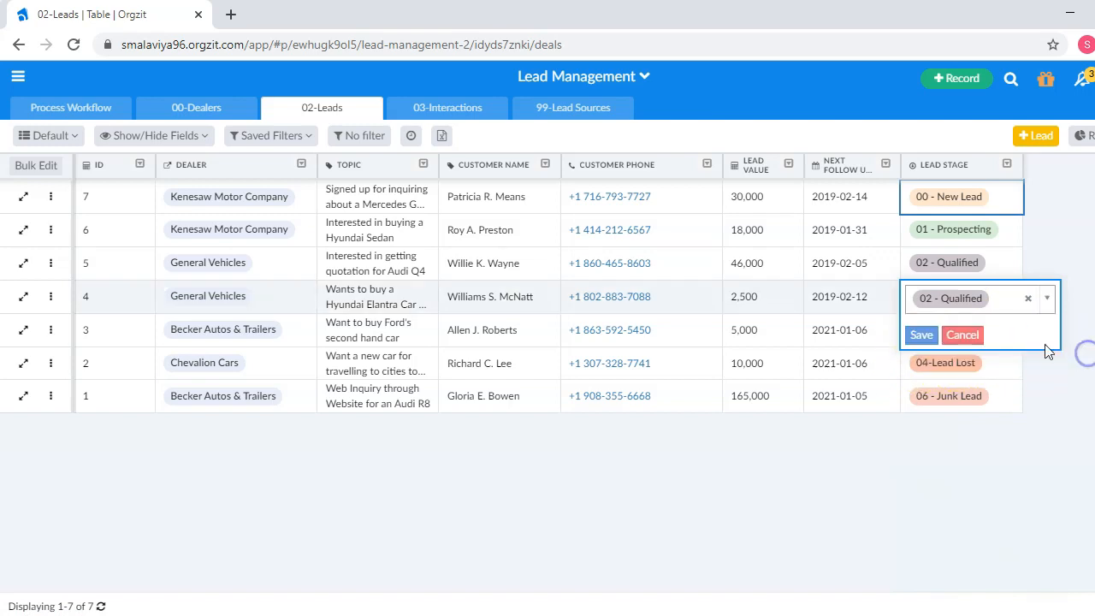
pyautogui.click(962, 335)
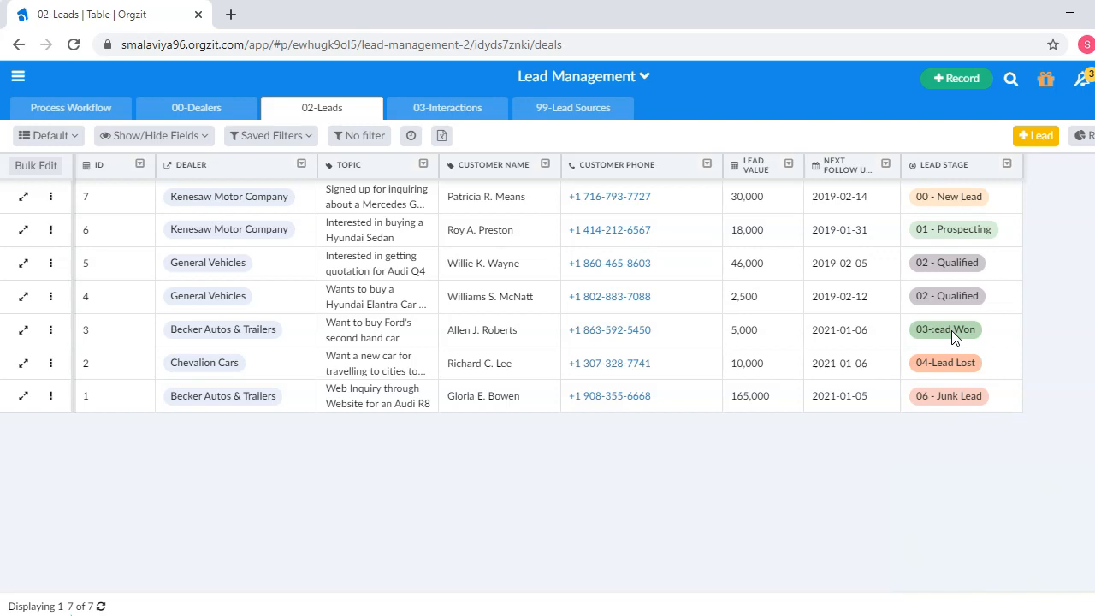
# - Check the stage options of lead 7 in 00 - New Lead again, and cancel the edit
pyautogui.moveTo(1008, 196)
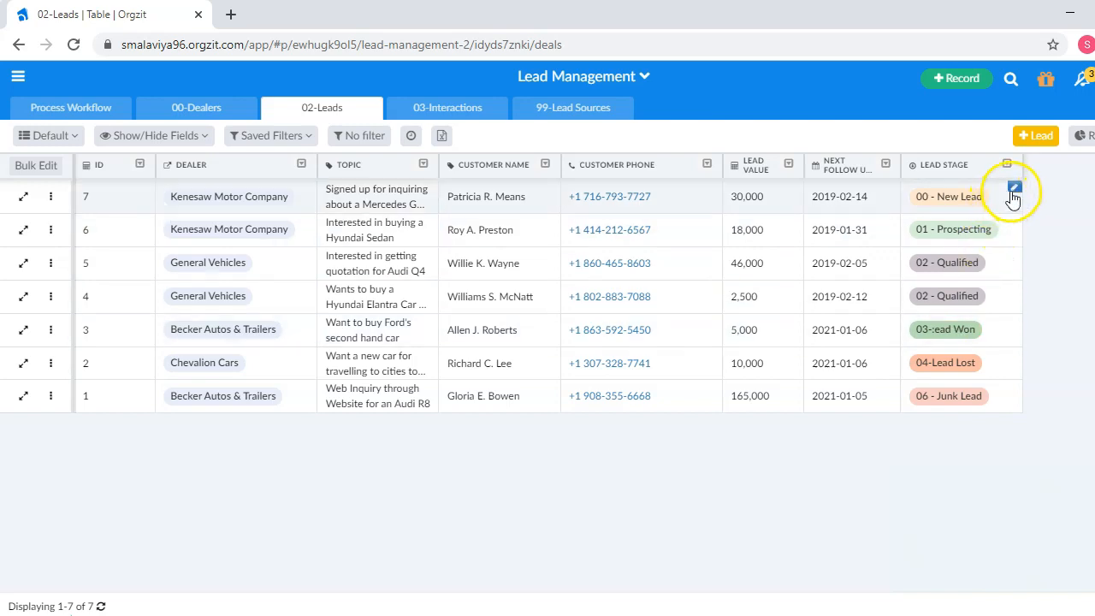
pyautogui.click(1014, 188)
pyautogui.click(1001, 199)
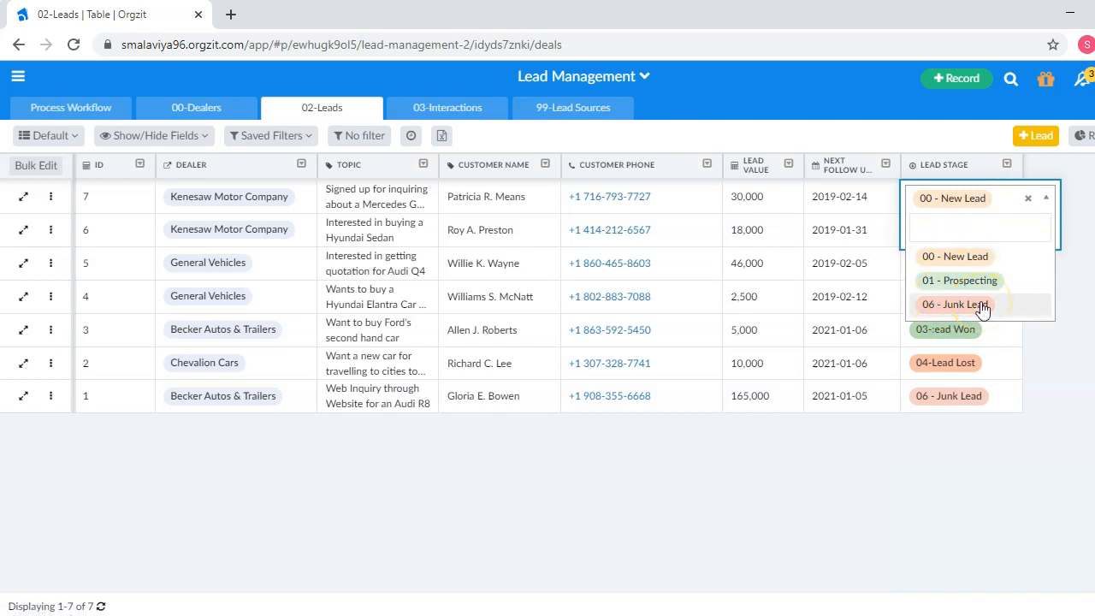
pyautogui.click(1093, 277)
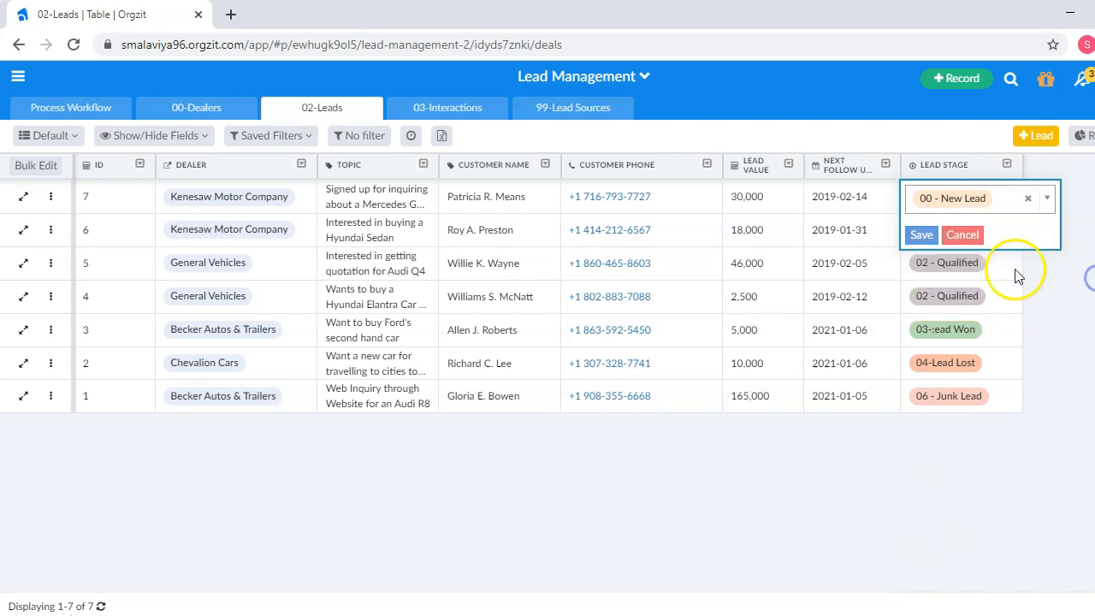
pyautogui.click(963, 235)
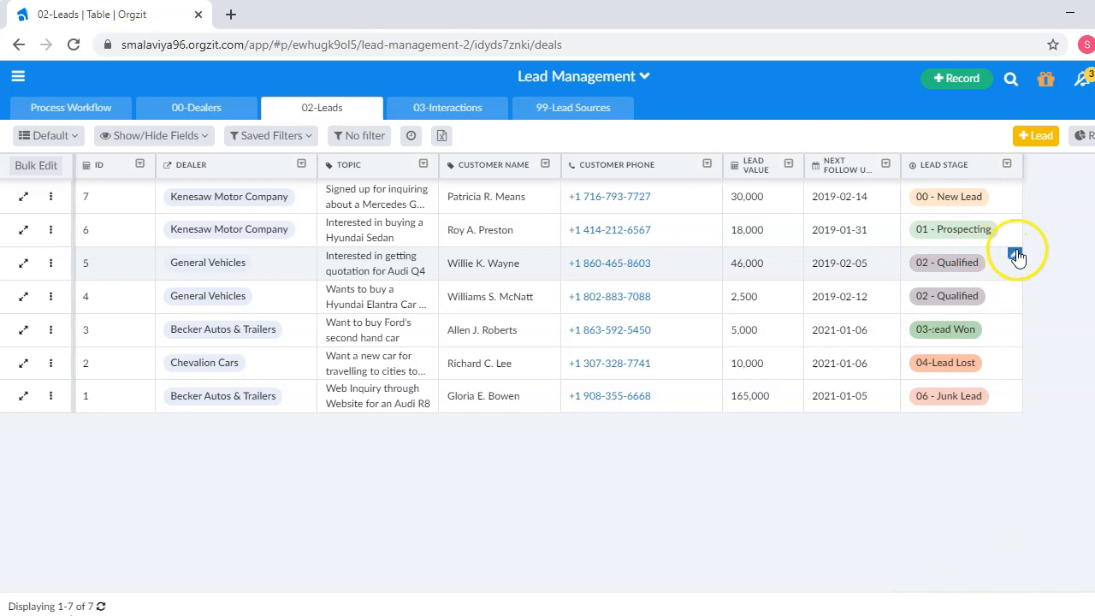
# - Check which stages are offered for lead 5 in 02 - Qualified, and cancel the edit
pyautogui.click(1016, 256)
pyautogui.click(1001, 265)
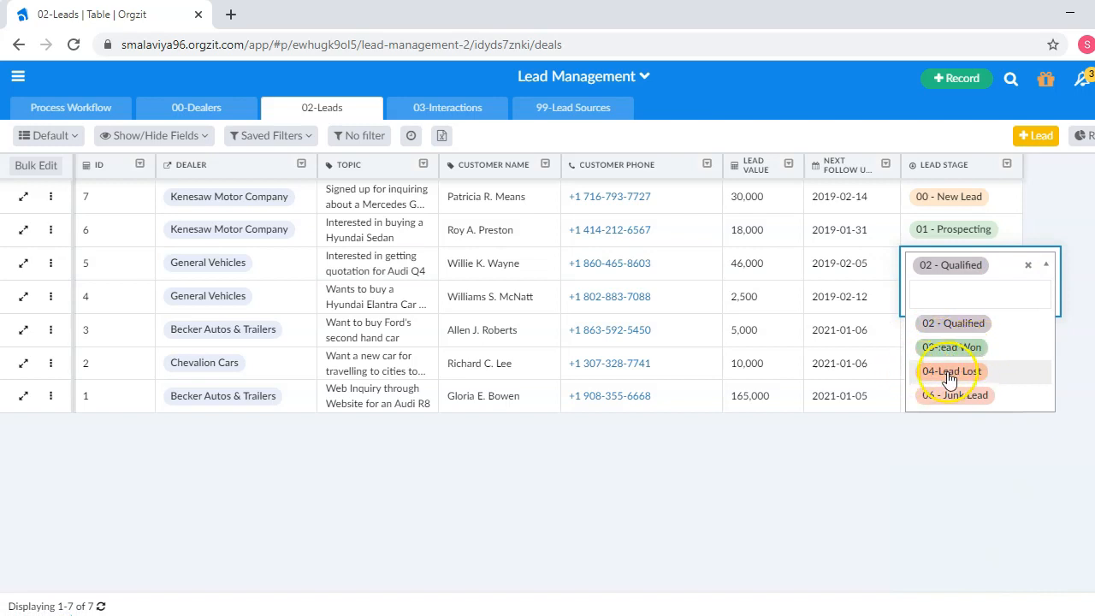
pyautogui.click(1083, 355)
pyautogui.click(974, 303)
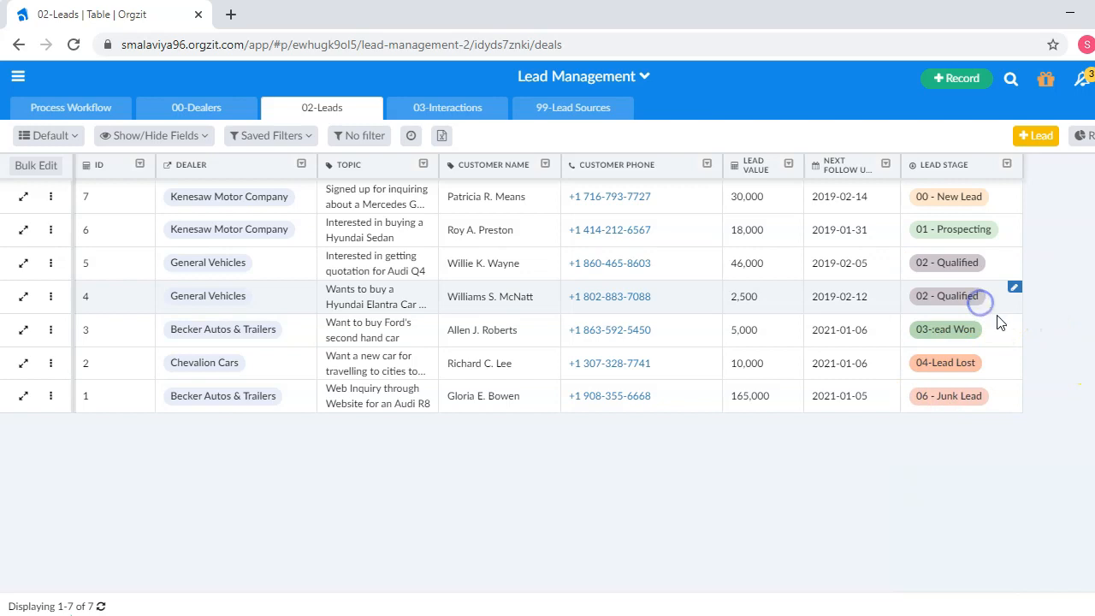
# - Check the stage options of lead 3 in the won stage again, and cancel the edit
pyautogui.click(1014, 323)
pyautogui.click(1009, 329)
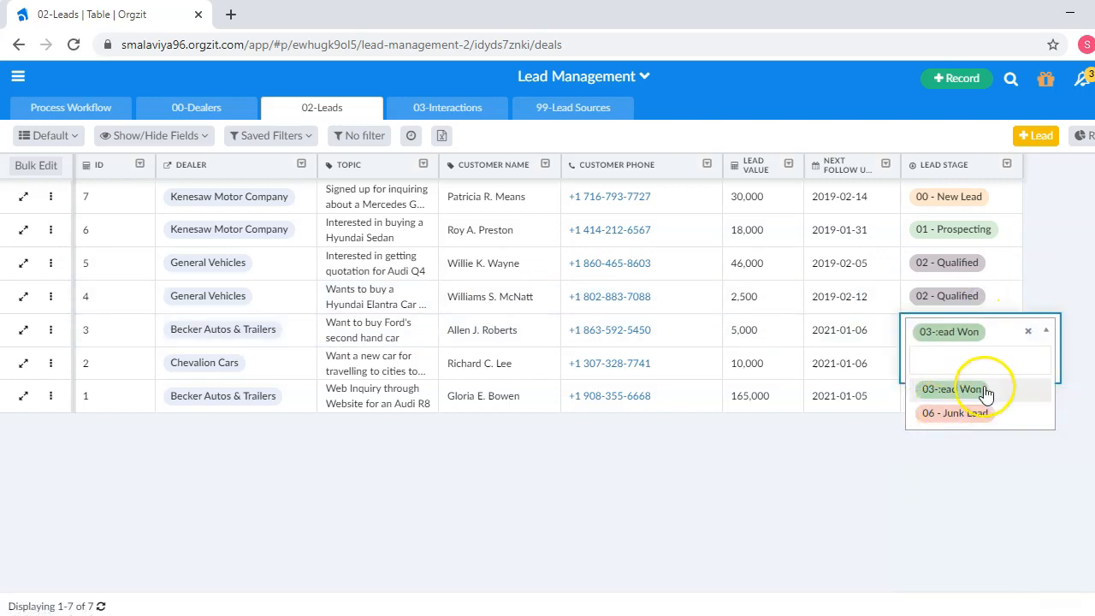
pyautogui.click(1090, 394)
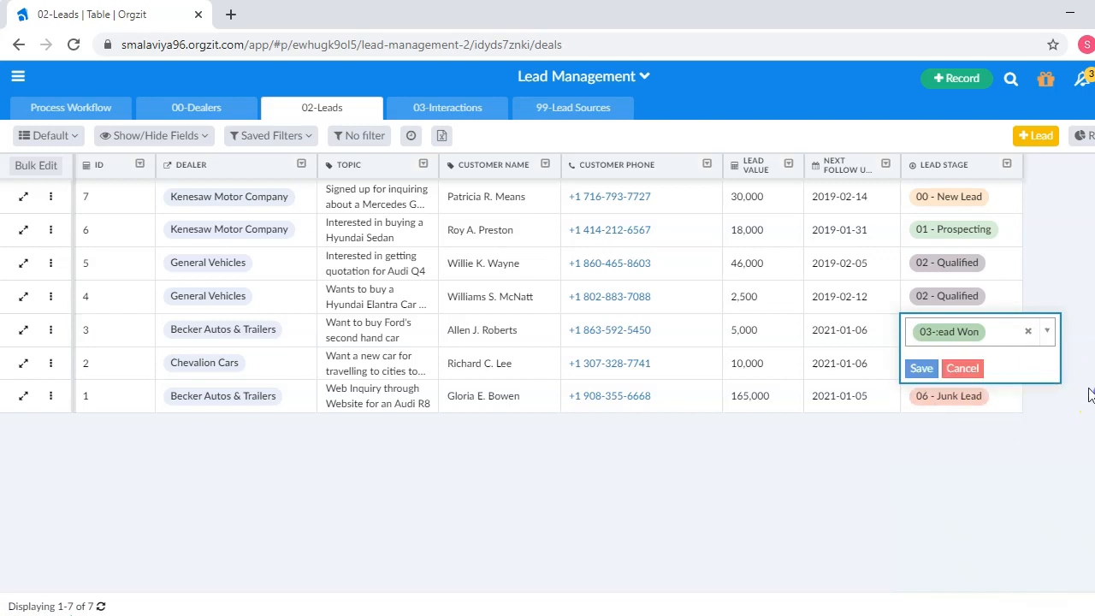
pyautogui.click(963, 369)
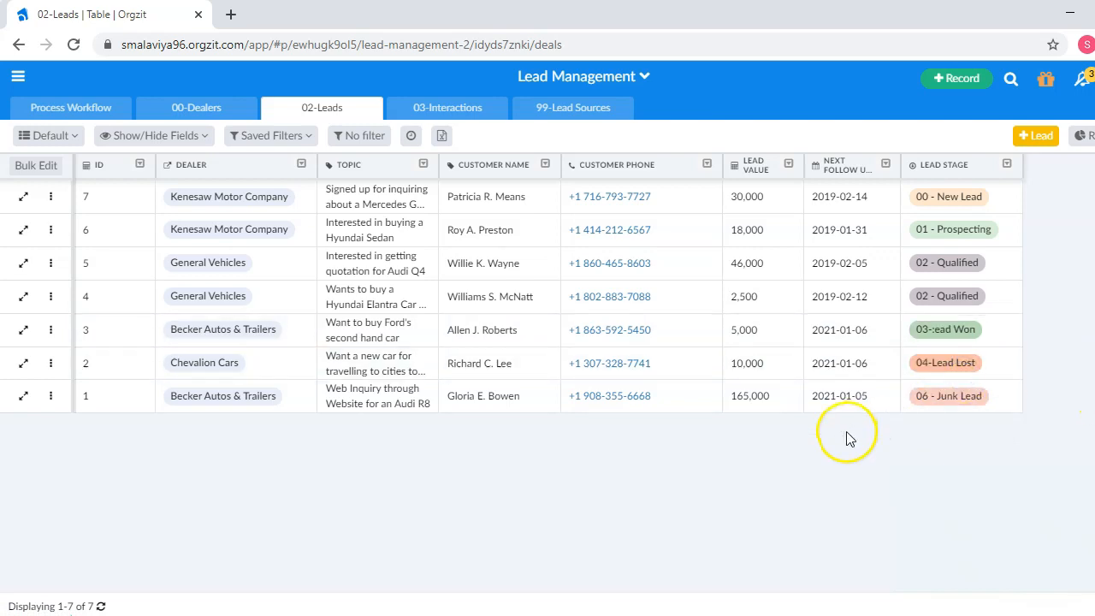